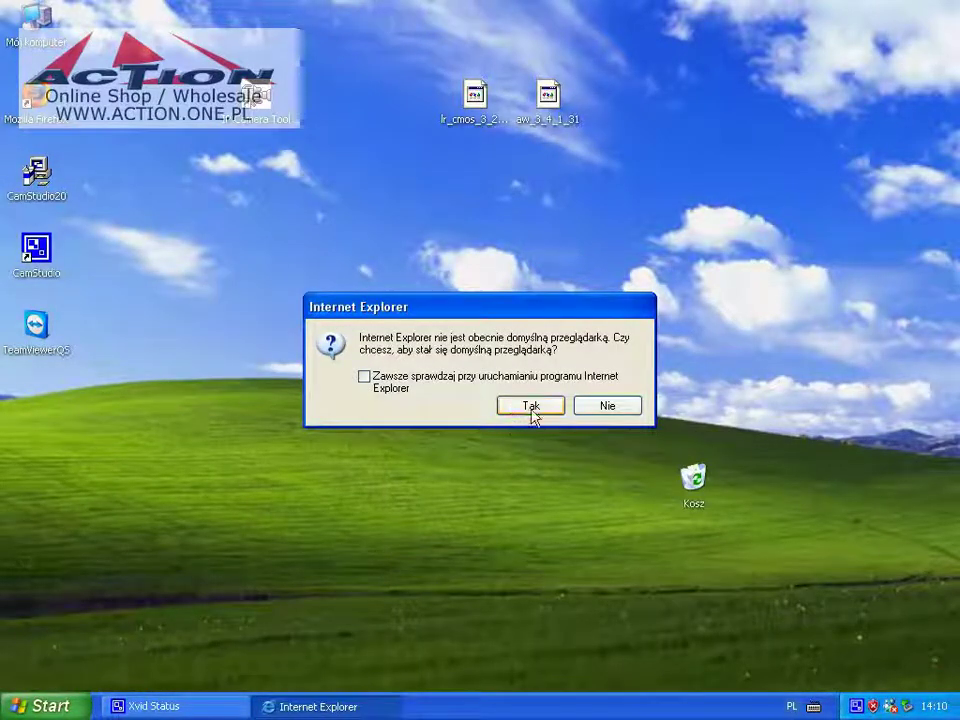
Decline the default-browser prompt and load the camera address 192.168.0.11 in Internet Explorer
{"action": "left_click", "coordinate": [580, 410]}
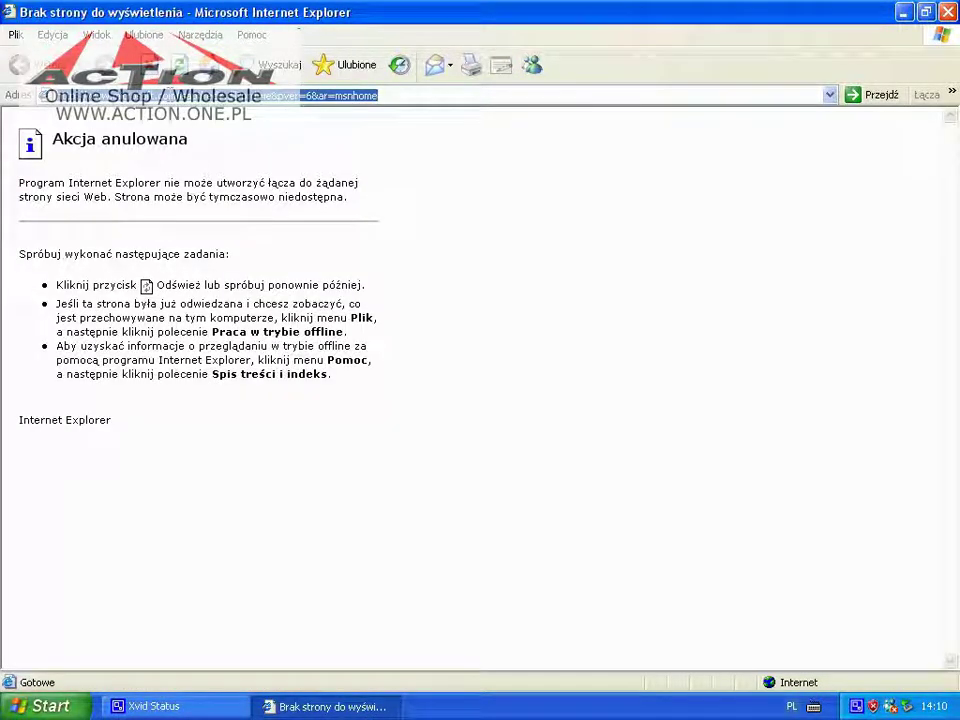
{"action": "type", "text": "19"}
{"action": "key", "text": "Down"}
{"action": "key", "text": "Return"}
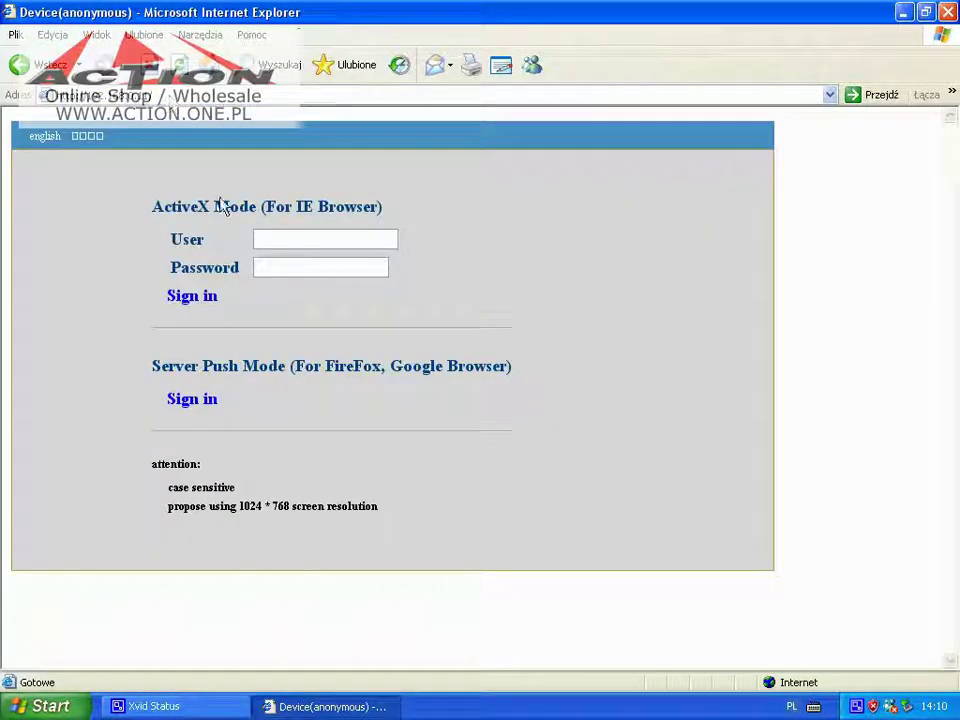
Sign in as admin through ActiveX mode, watch the 640*480 live feed, then close Internet Explorer
{"action": "left_click", "coordinate": [265, 239]}
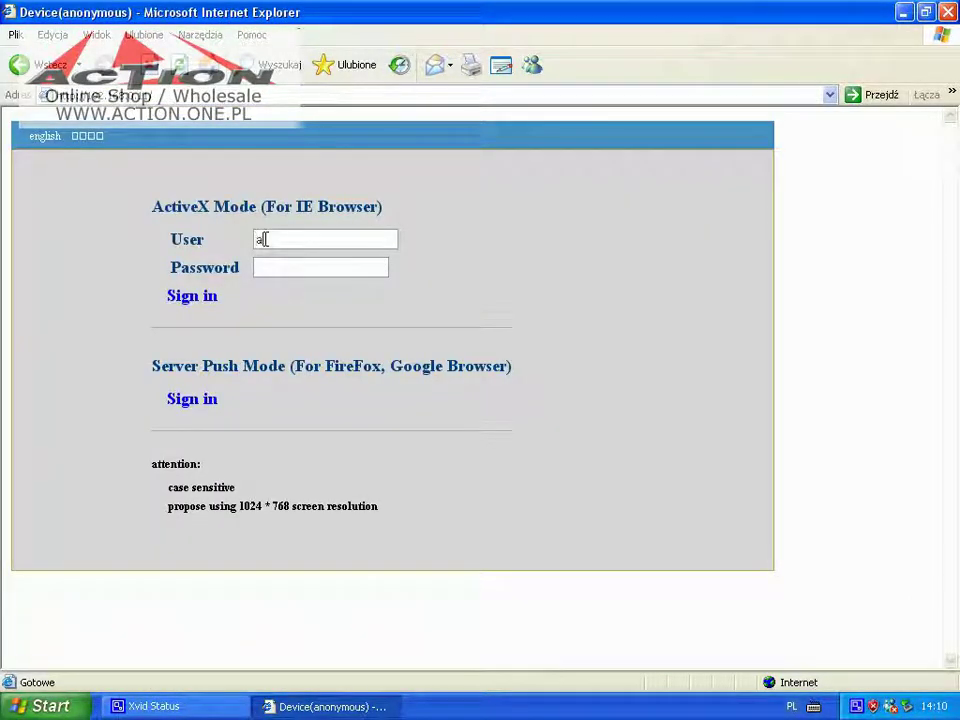
{"action": "type", "text": "admin"}
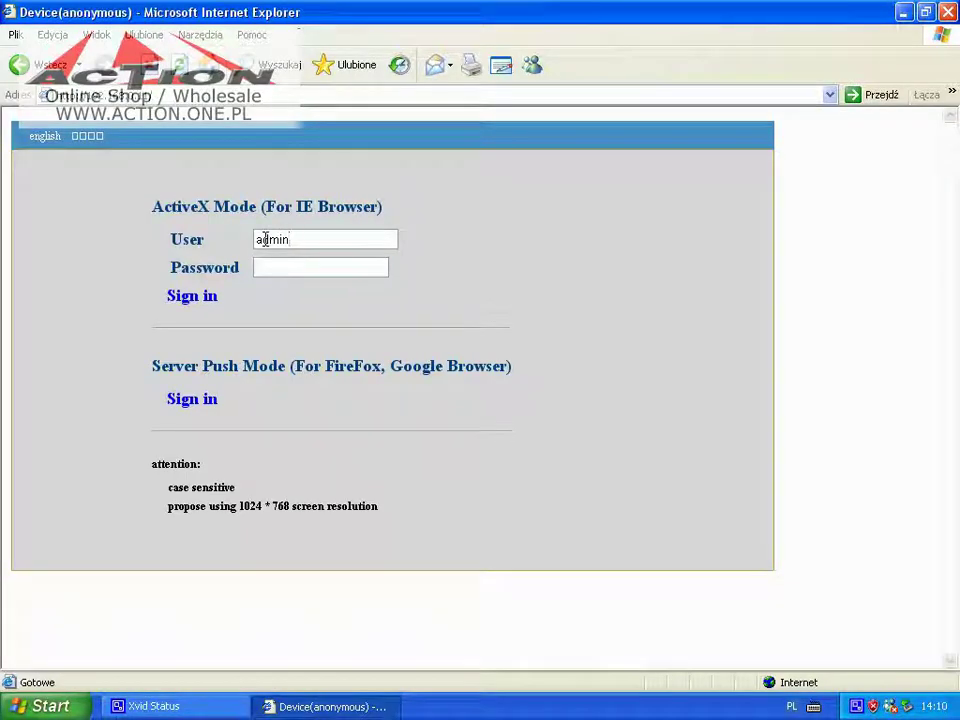
{"action": "left_click", "coordinate": [199, 297]}
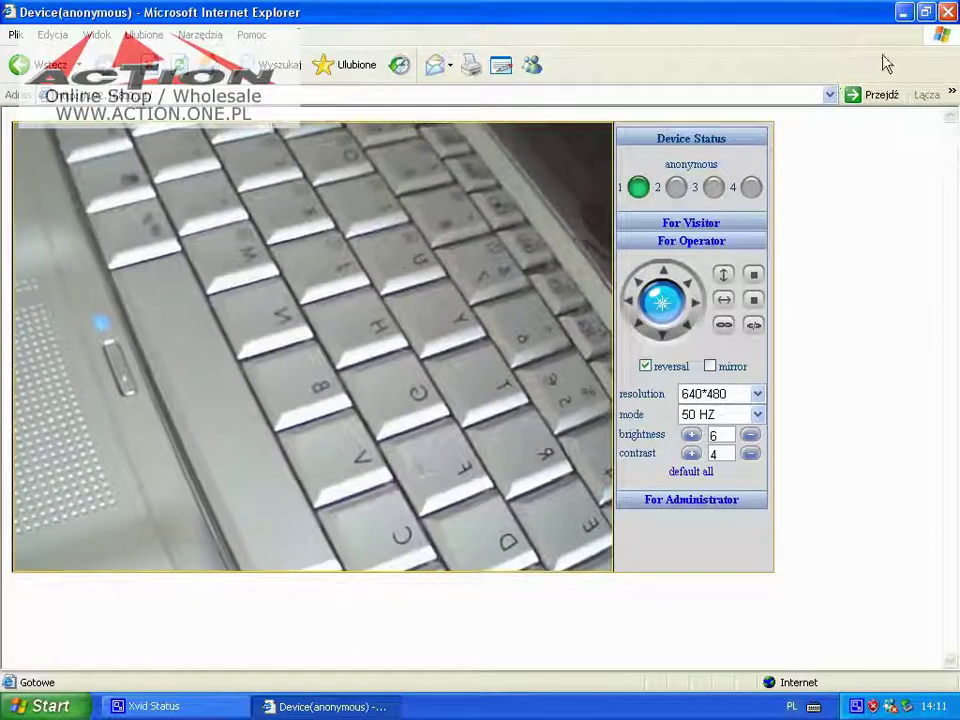
{"action": "left_click", "coordinate": [947, 12]}
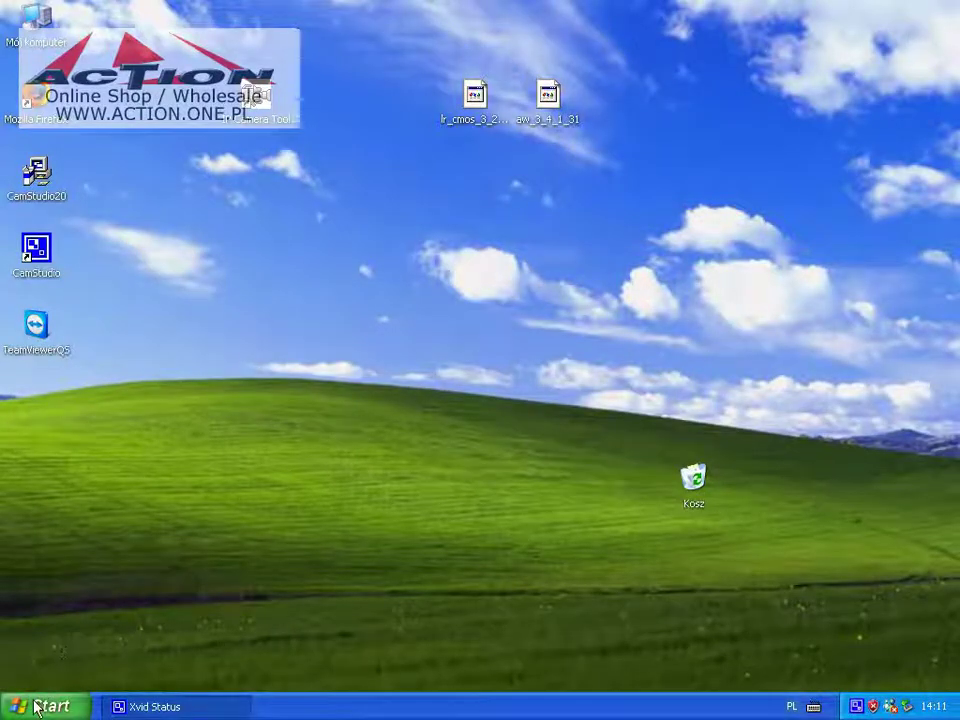
Launch Firefox, stop its home page and load the camera's login page at 192.168.0.11
{"action": "left_click", "coordinate": [45, 706]}
{"action": "left_click", "coordinate": [55, 328]}
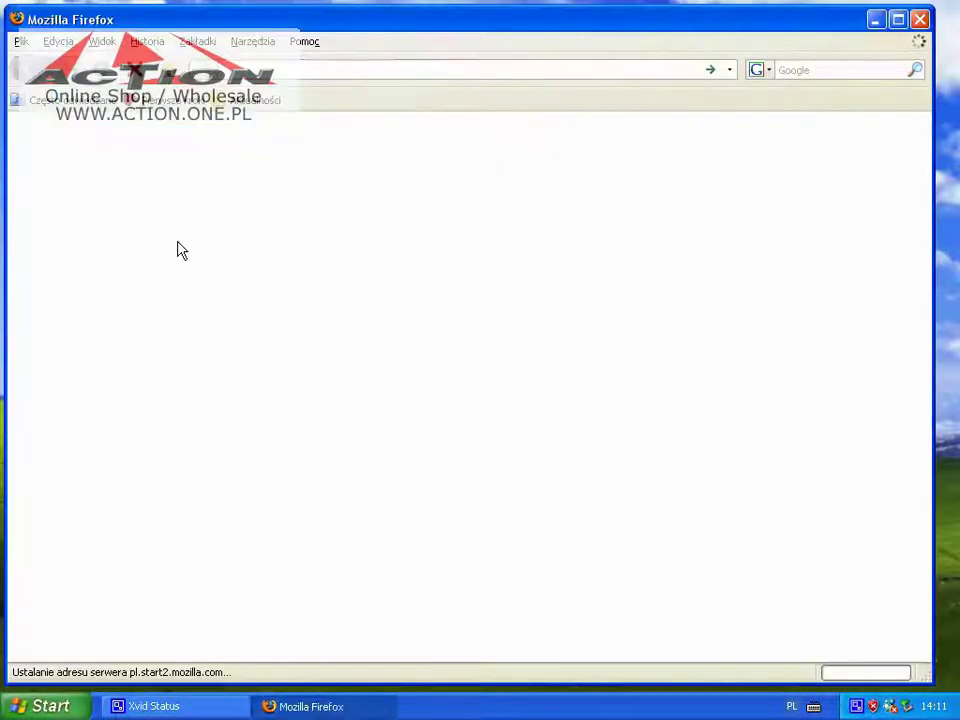
{"action": "left_click", "coordinate": [135, 72]}
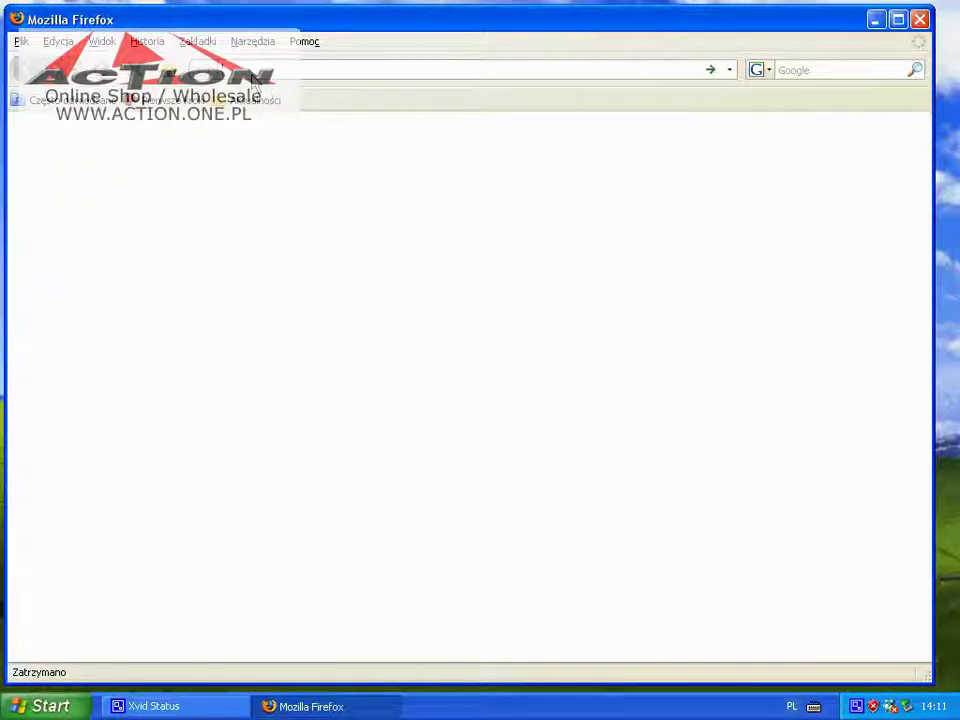
{"action": "type", "text": "f"}
{"action": "key", "text": "Down"}
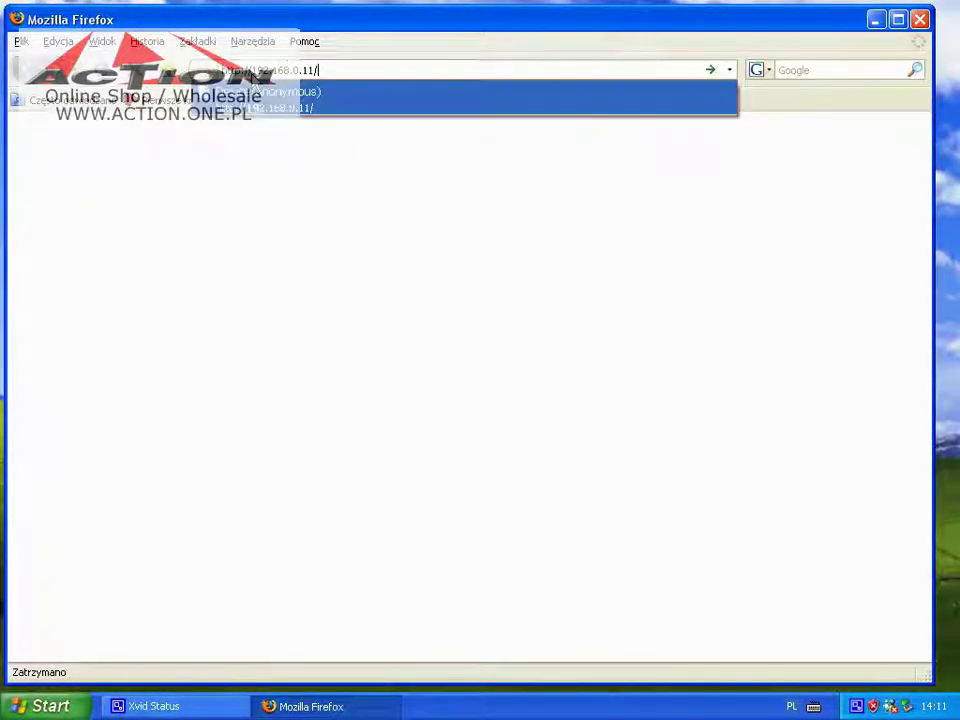
{"action": "key", "text": "Return"}
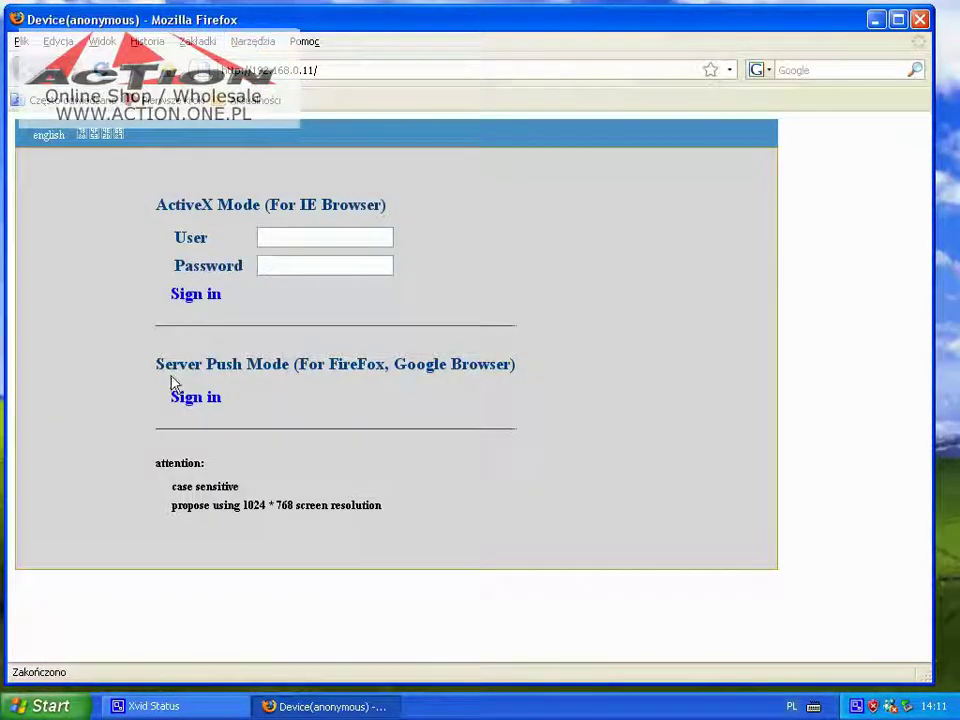
Sign in through Server Push mode with the user name and password
{"action": "left_click", "coordinate": [184, 398]}
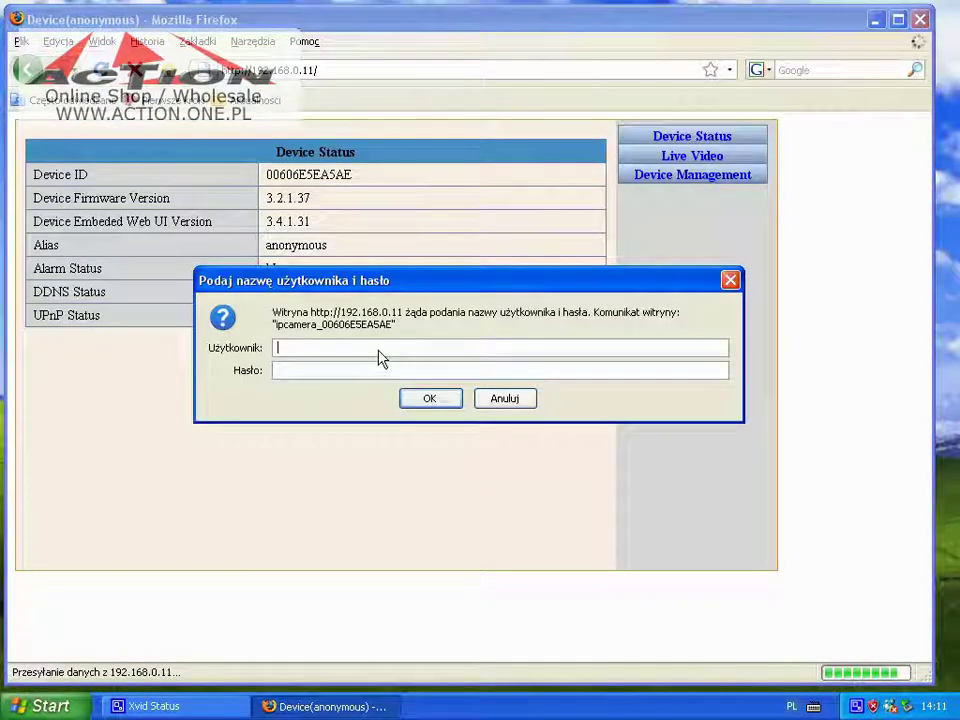
{"action": "type", "text": "admi"}
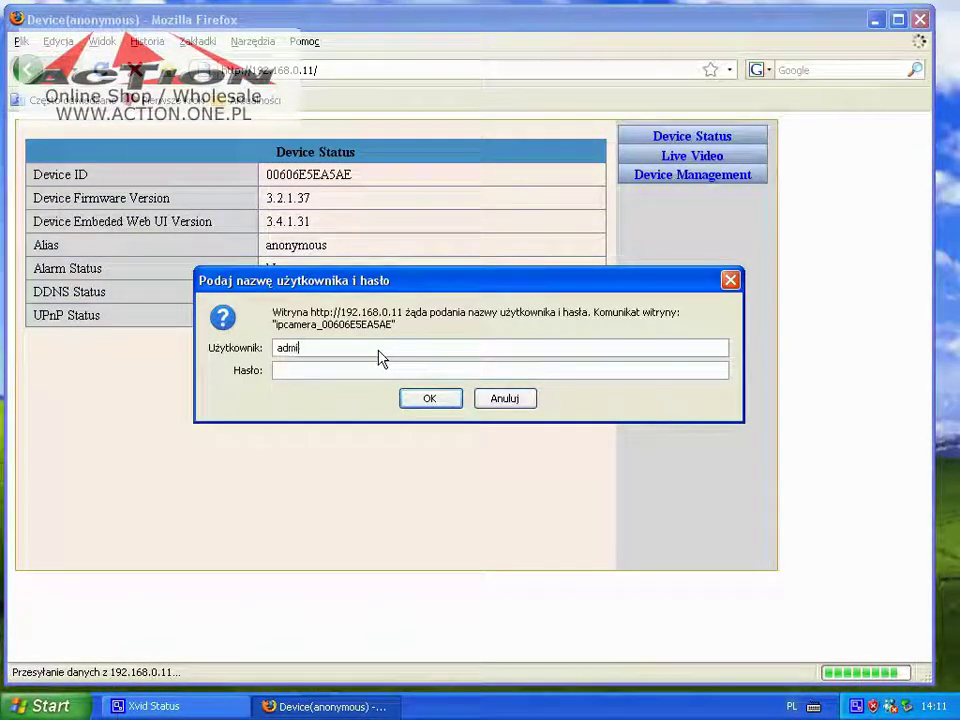
{"action": "left_click", "coordinate": [420, 403]}
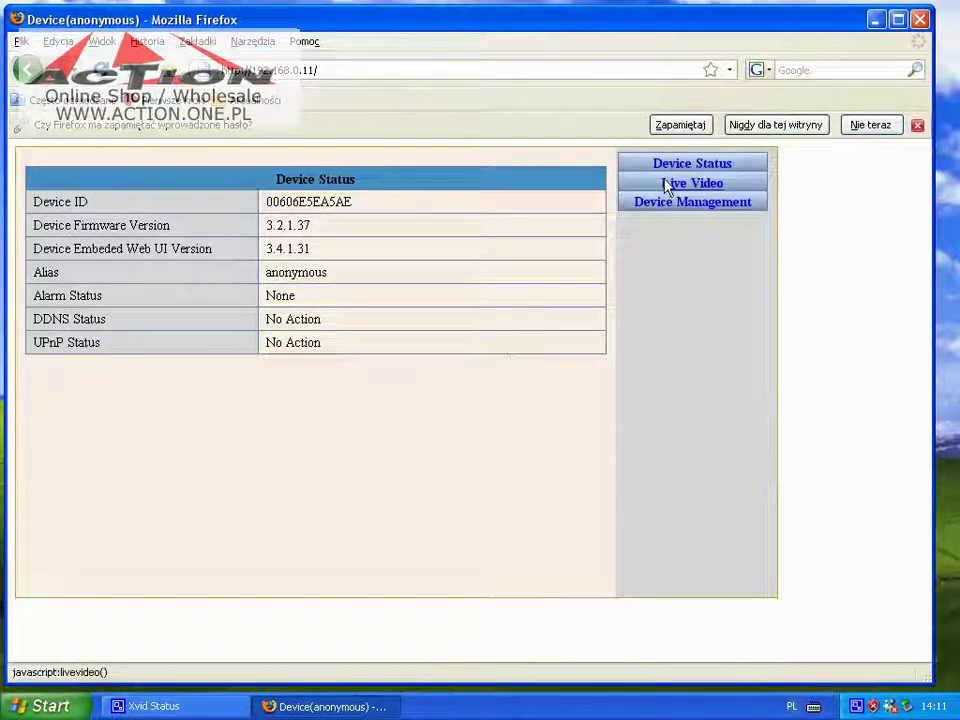
Open Live Video and keep the light frequency mode at 50 HZ
{"action": "left_click", "coordinate": [667, 186]}
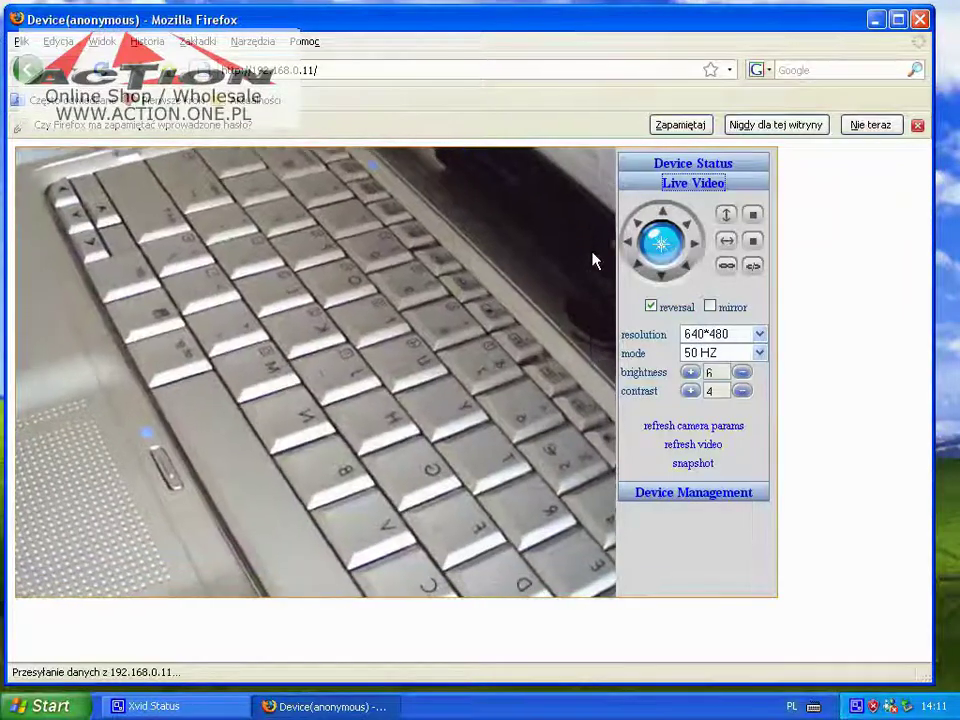
{"action": "left_click", "coordinate": [700, 355]}
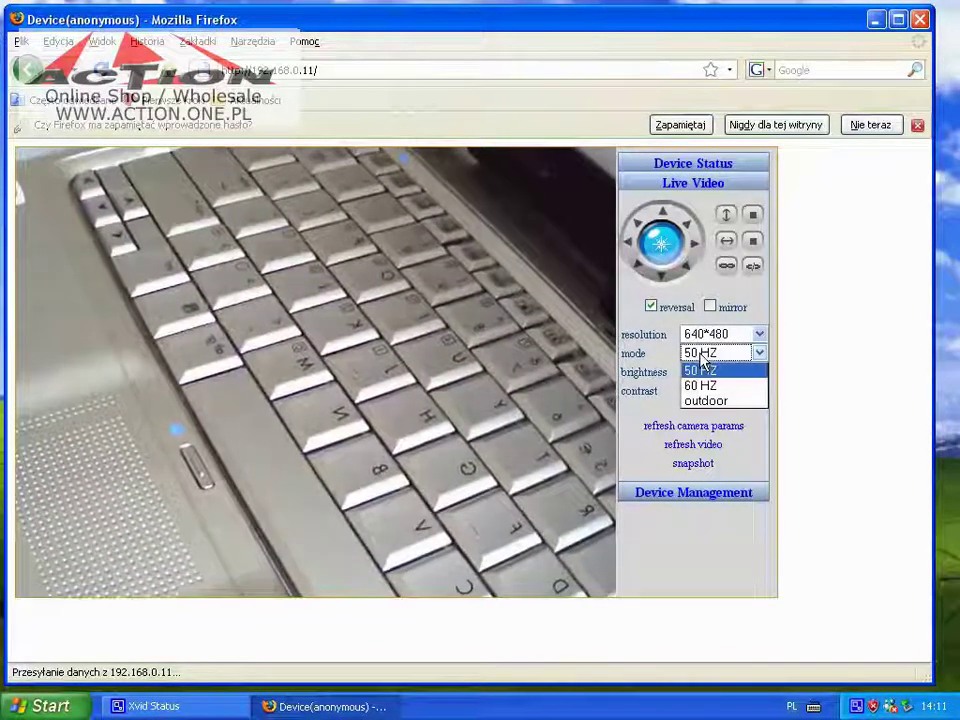
{"action": "left_click", "coordinate": [702, 368]}
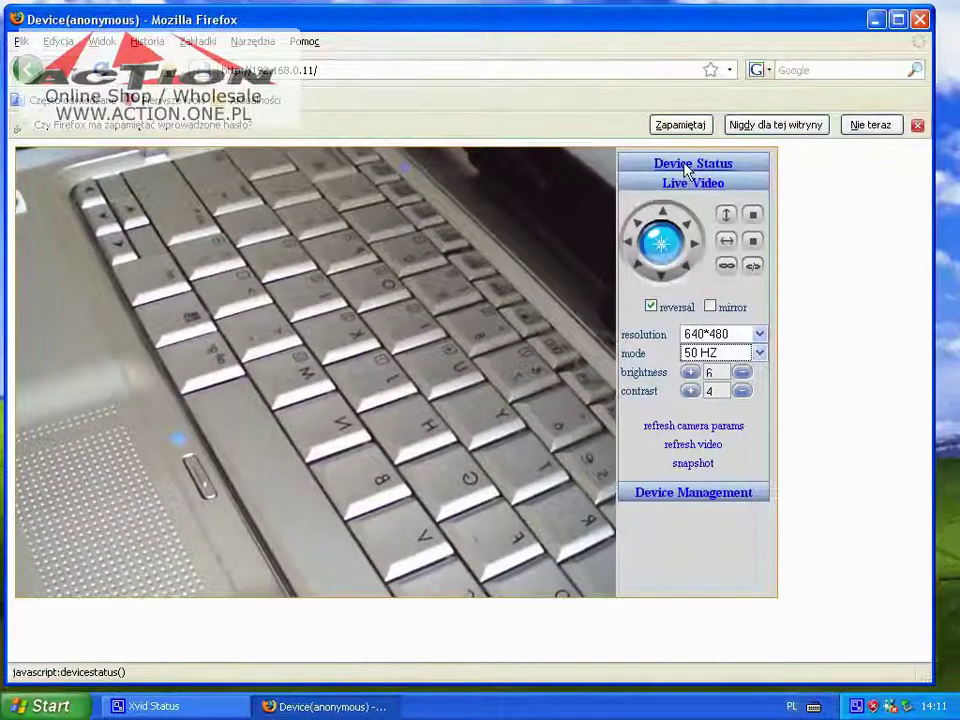
Enable Using Wireless Lan in Wireless Lan Settings, leaving encryption at None
{"action": "left_click", "coordinate": [658, 498]}
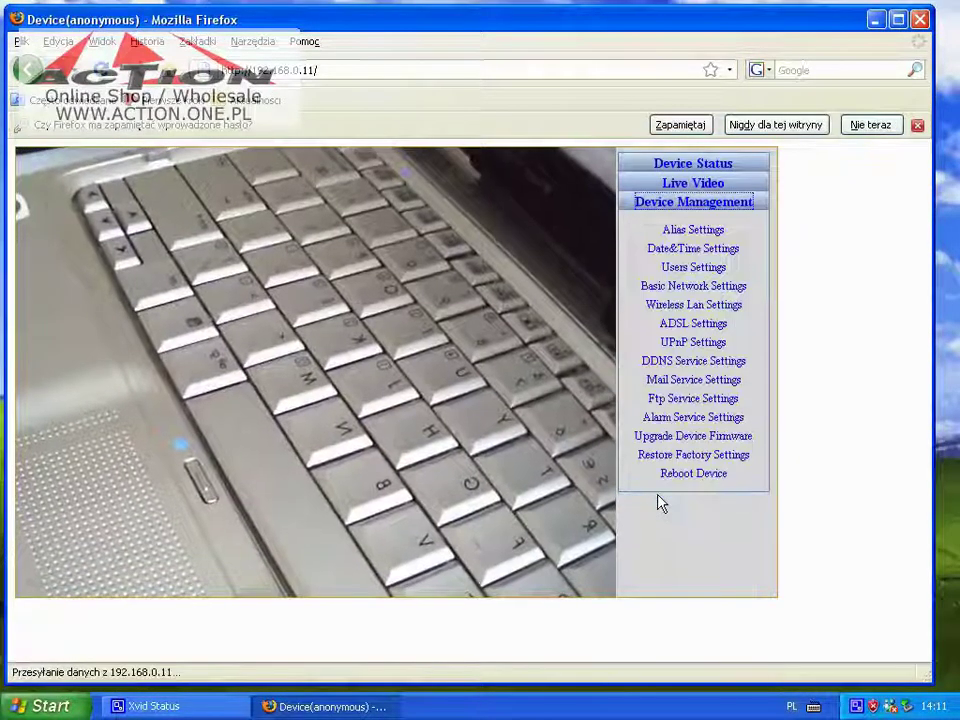
{"action": "left_click", "coordinate": [683, 305]}
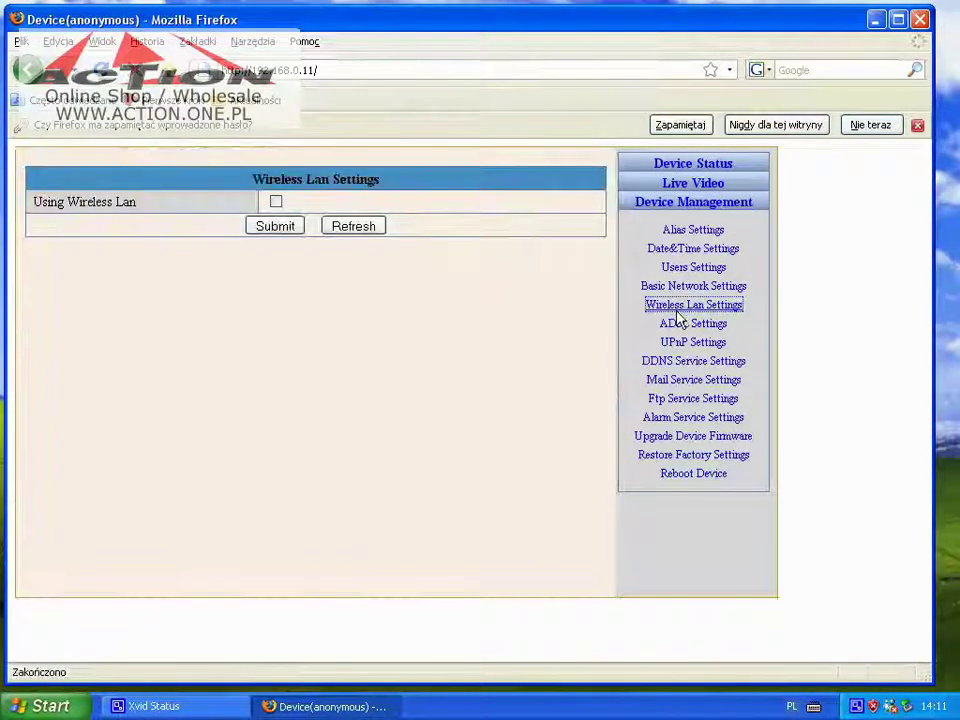
{"action": "left_click", "coordinate": [279, 204]}
{"action": "left_click", "coordinate": [298, 250]}
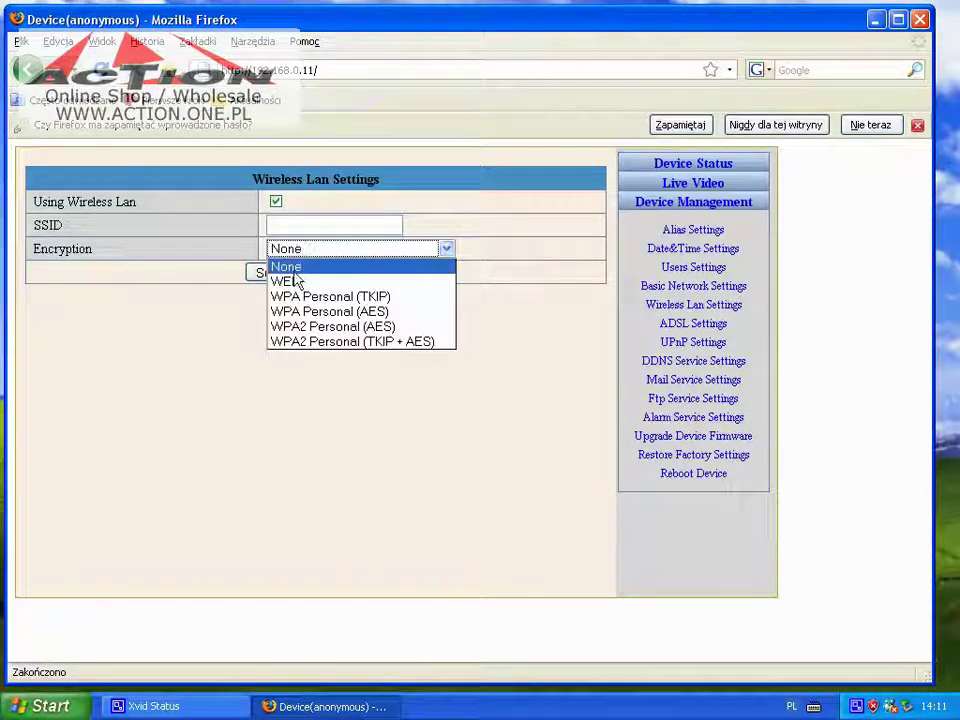
{"action": "left_click", "coordinate": [512, 220]}
Close Firefox and load 192.168.0.11 in a fresh Internet Explorer window
{"action": "left_click", "coordinate": [920, 19]}
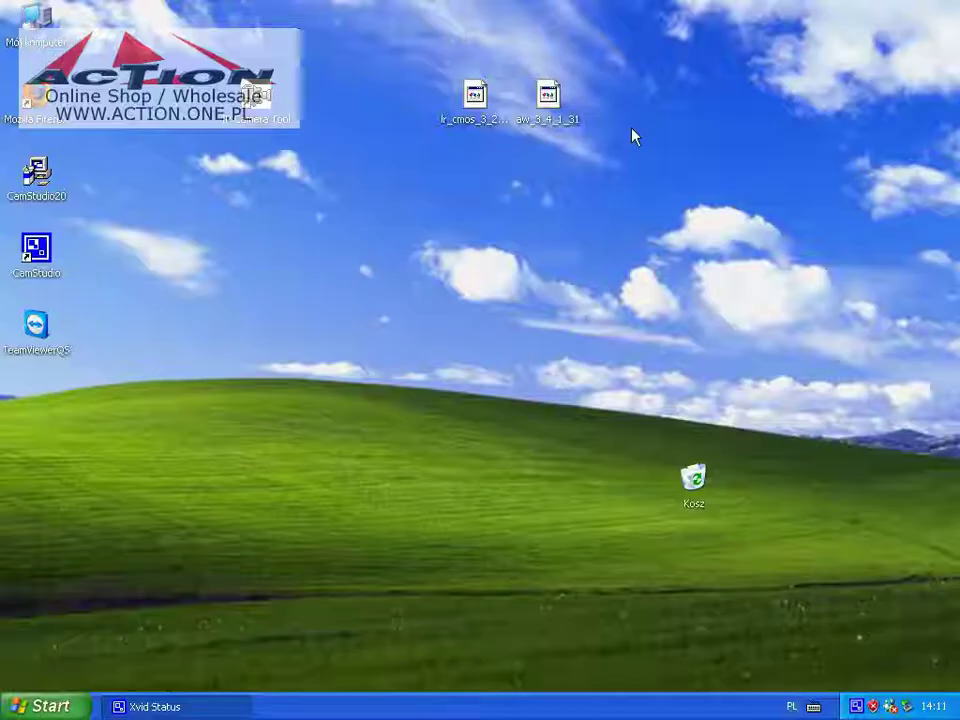
{"action": "left_click", "coordinate": [22, 705]}
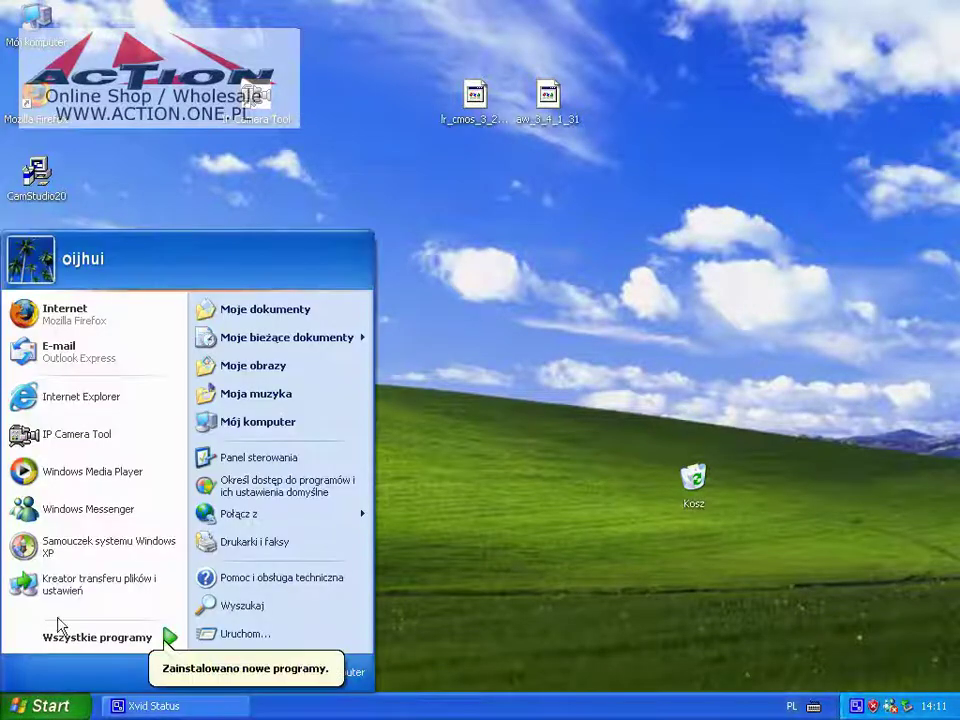
{"action": "left_click", "coordinate": [88, 410]}
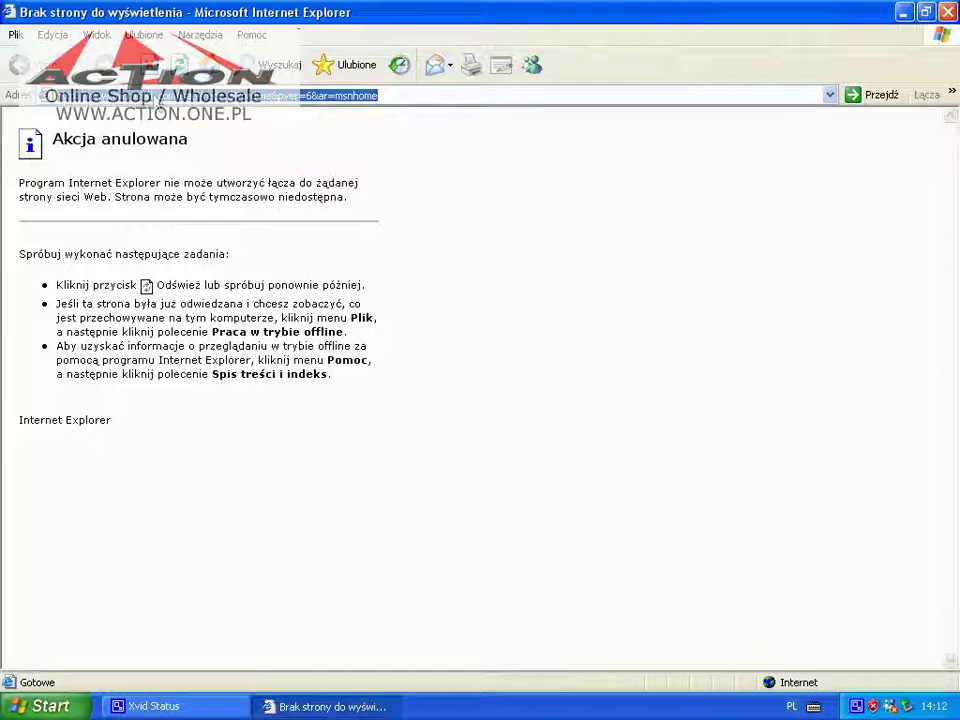
{"action": "type", "text": "192.168.0.11"}
{"action": "key", "text": "Return"}
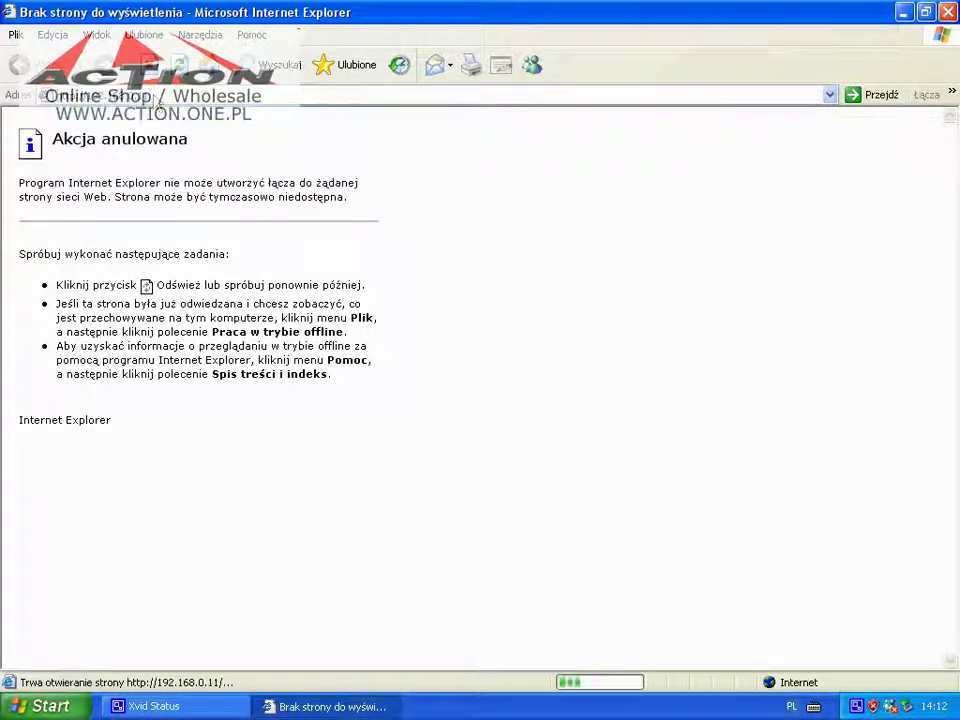
Sign in as admin through ActiveX mode
{"action": "left_click", "coordinate": [268, 241]}
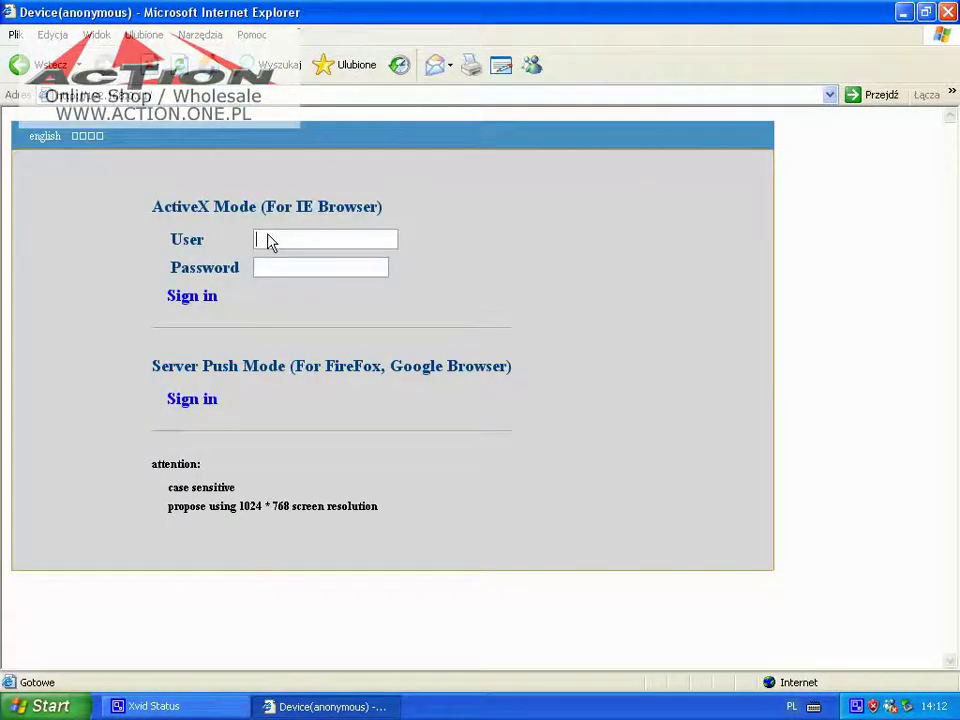
{"action": "type", "text": "admin"}
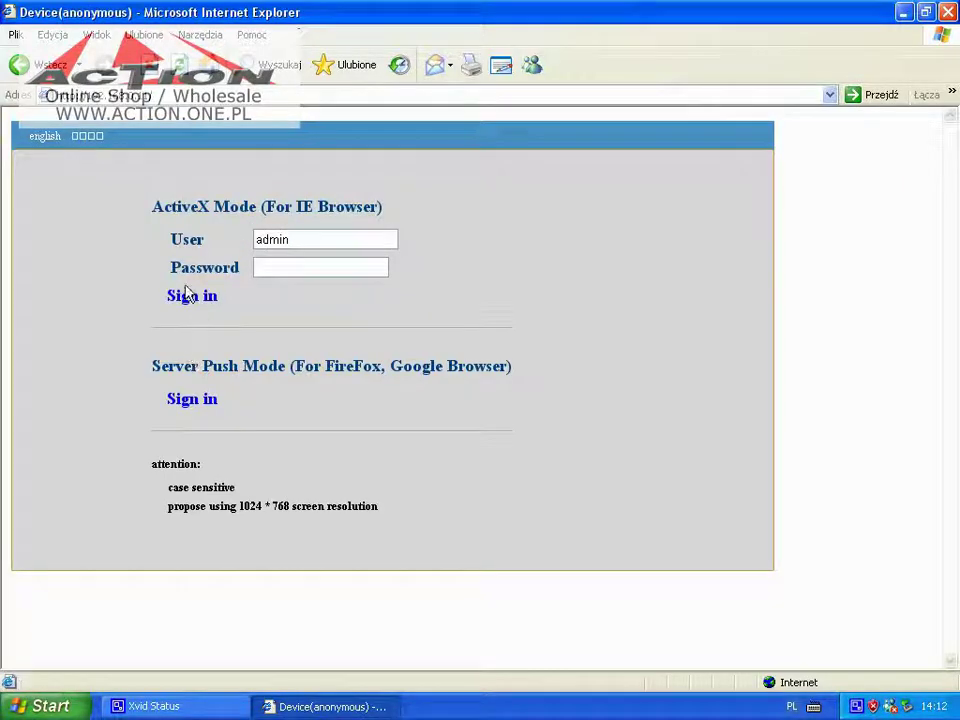
{"action": "left_click", "coordinate": [186, 300]}
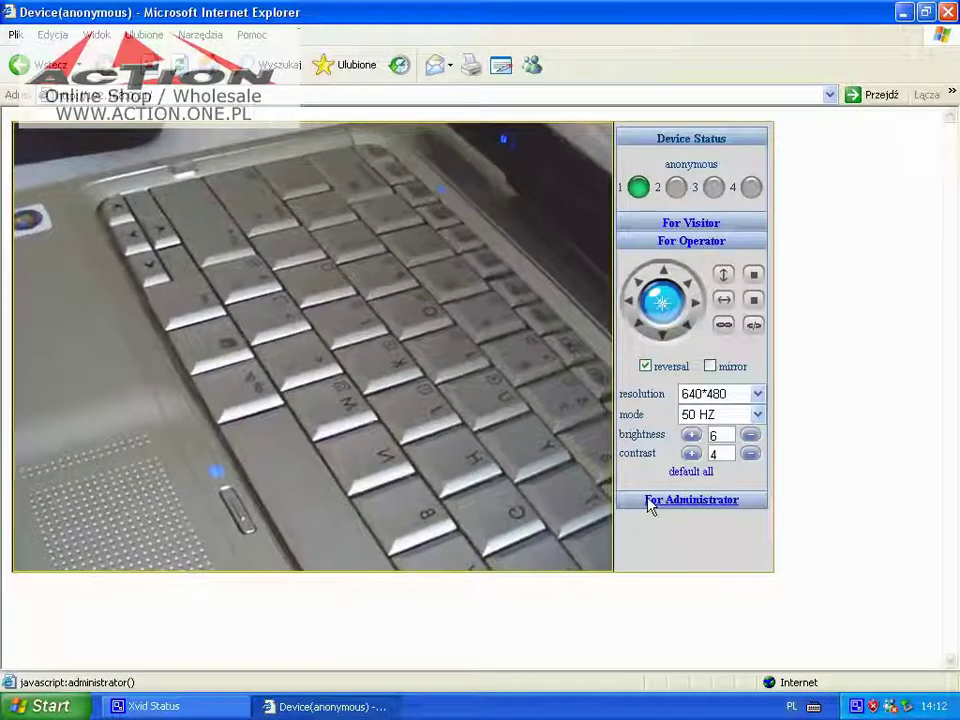
{"action": "left_click", "coordinate": [645, 366]}
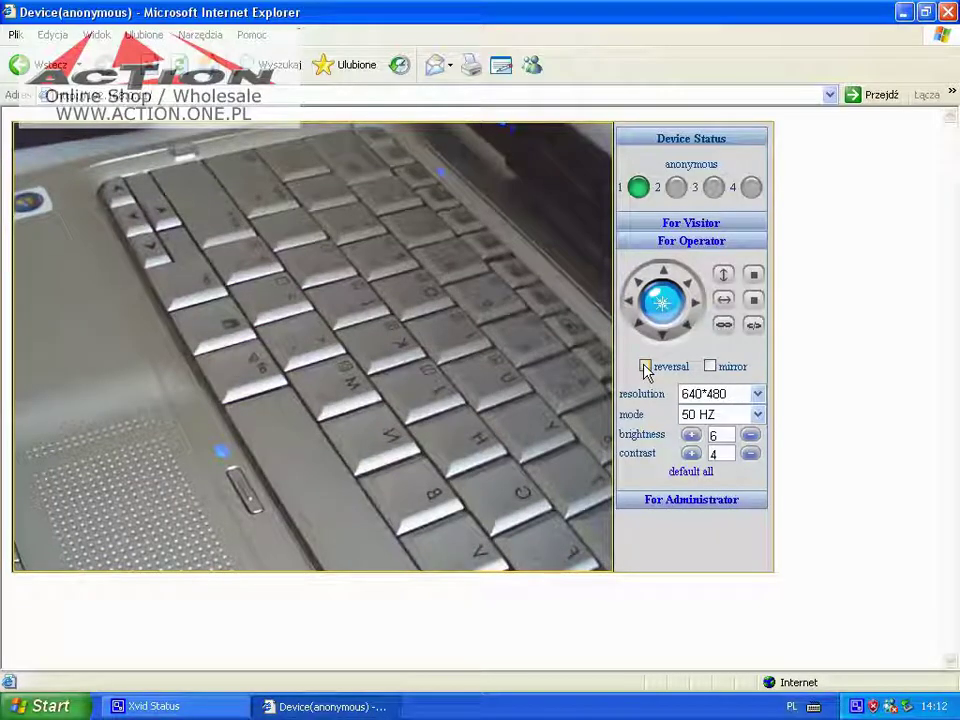
{"action": "left_click", "coordinate": [645, 366]}
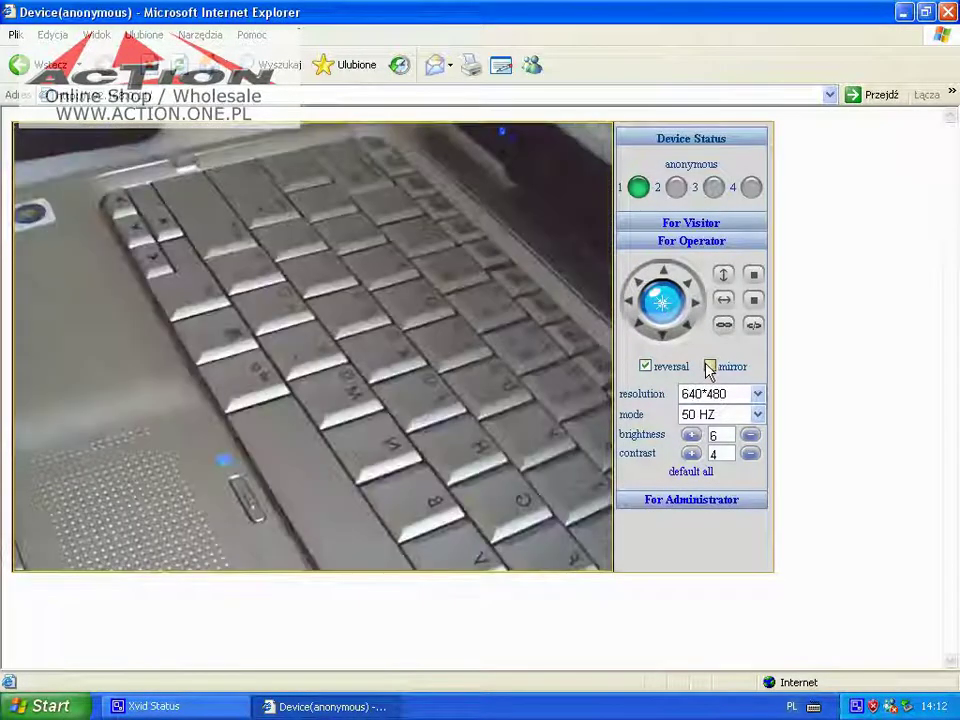
{"action": "left_click", "coordinate": [709, 367]}
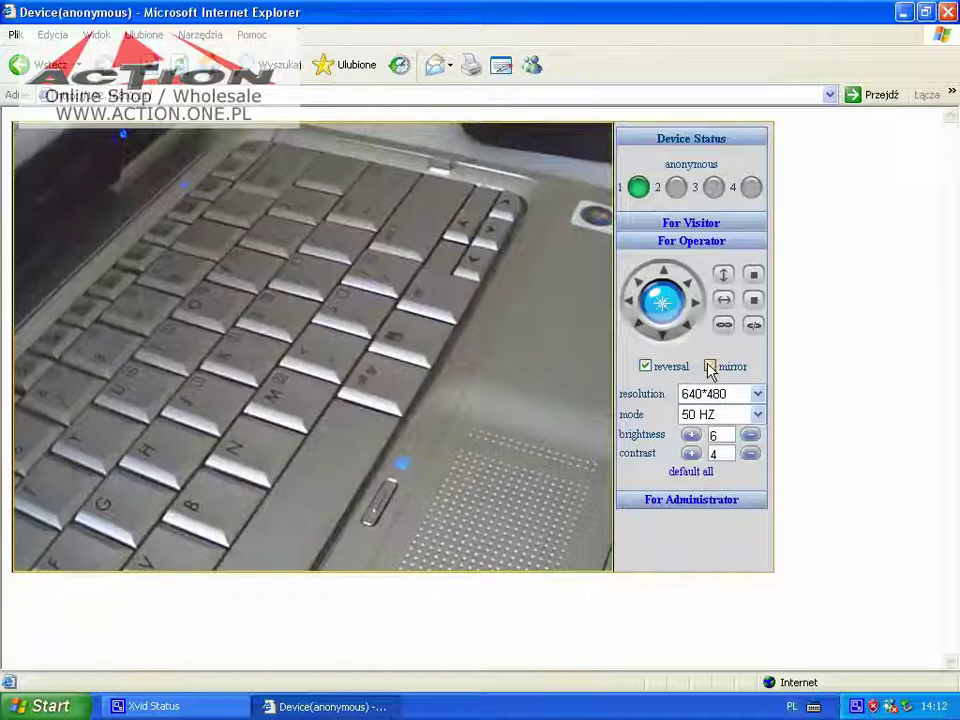
{"action": "left_click", "coordinate": [710, 368]}
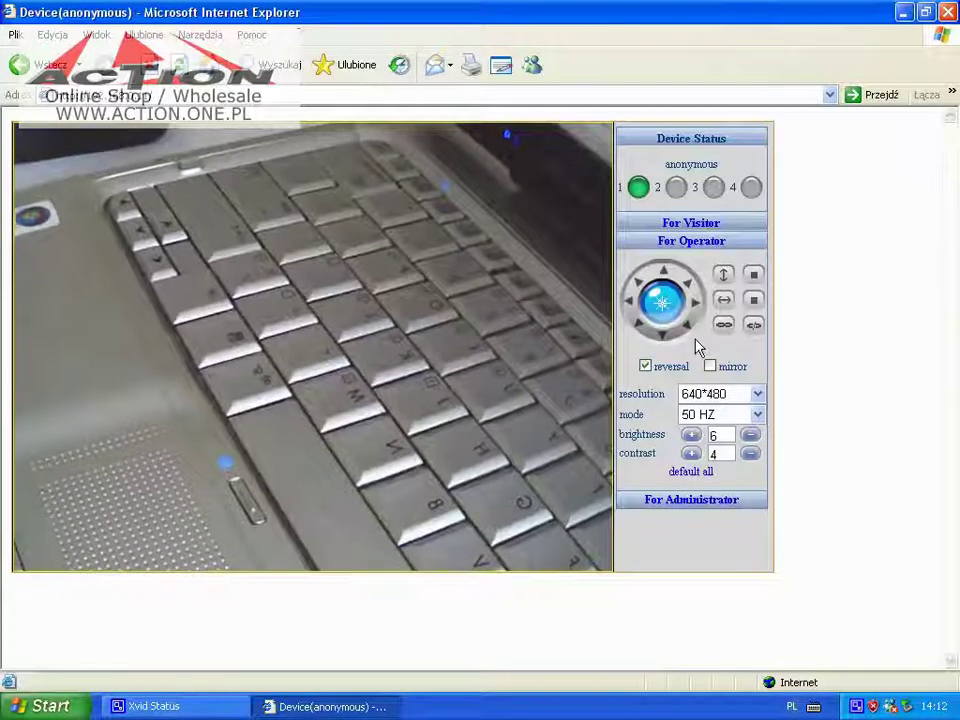
In For Visitor, add a timestamp, keep OSD disabled and the audio buffer at 1
{"action": "left_click", "coordinate": [668, 226]}
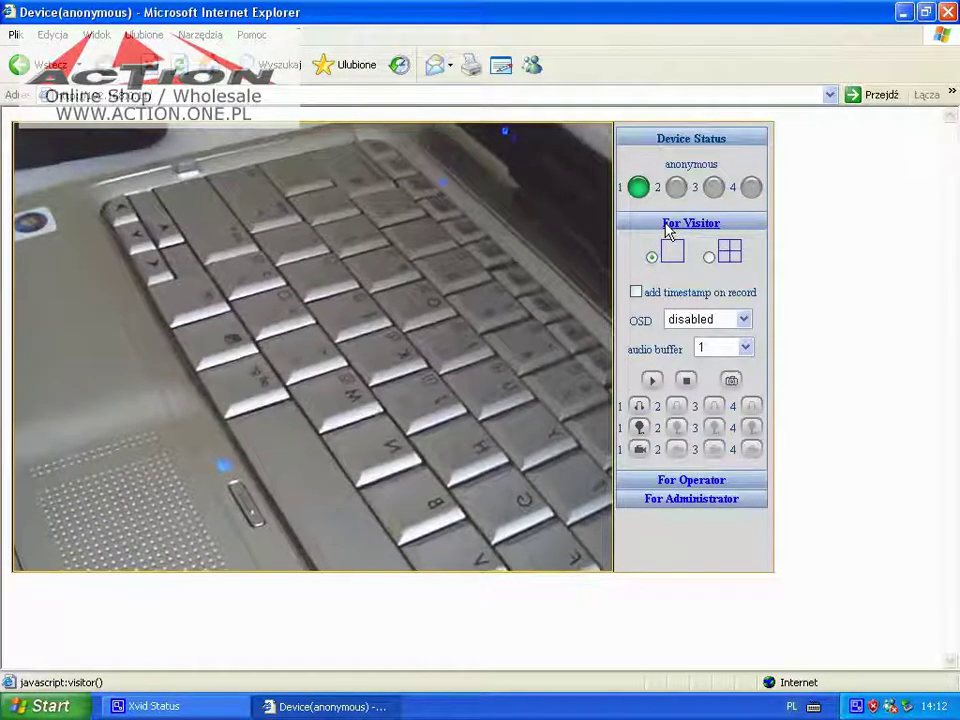
{"action": "left_click", "coordinate": [636, 292]}
{"action": "left_click", "coordinate": [690, 320]}
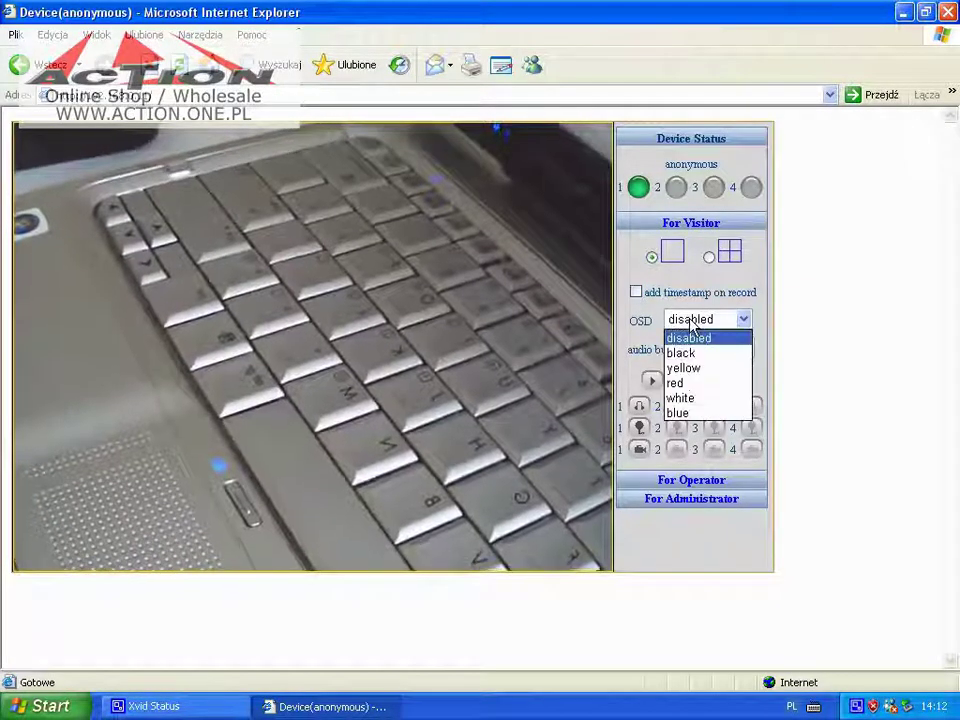
{"action": "left_click", "coordinate": [676, 328]}
{"action": "left_click", "coordinate": [716, 349]}
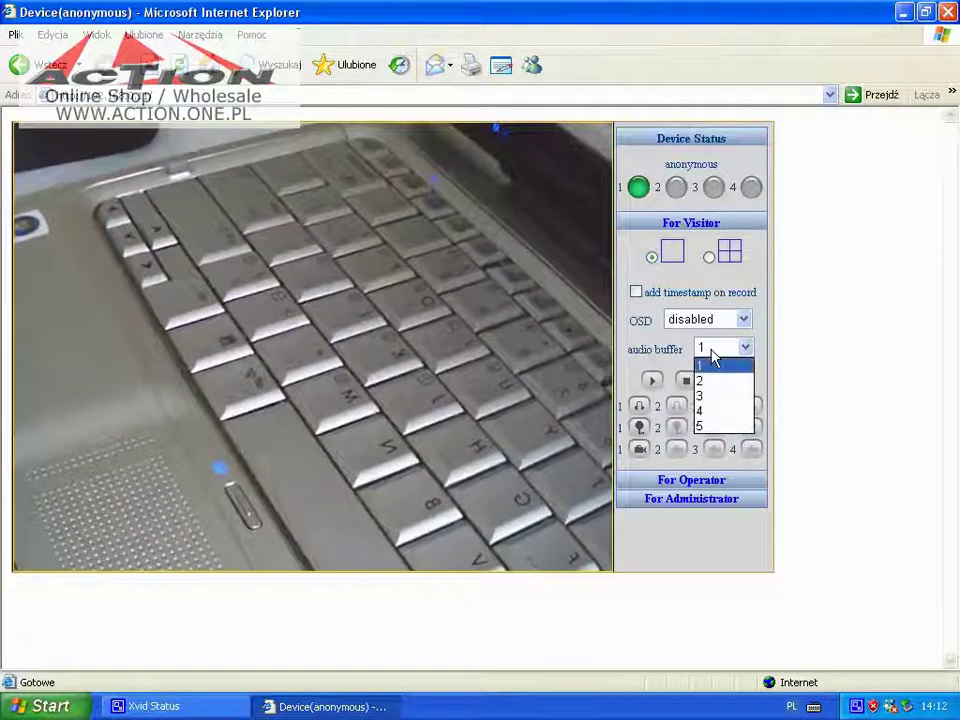
{"action": "left_click", "coordinate": [711, 363]}
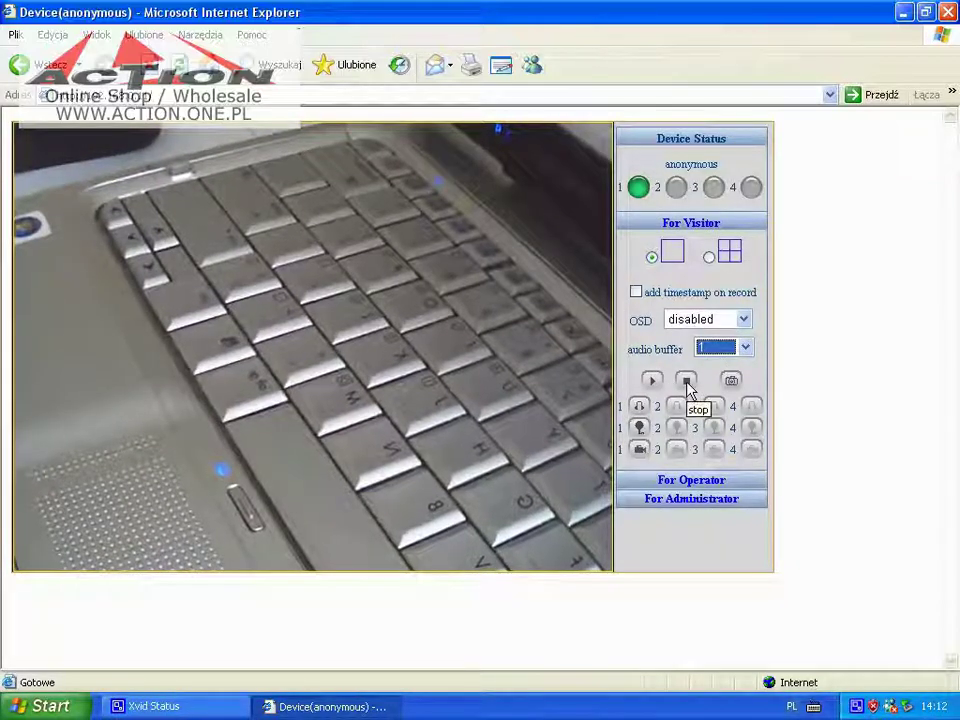
Take a snapshot, close its window, and turn on listening and talk-back for camera 1
{"action": "left_click", "coordinate": [731, 382]}
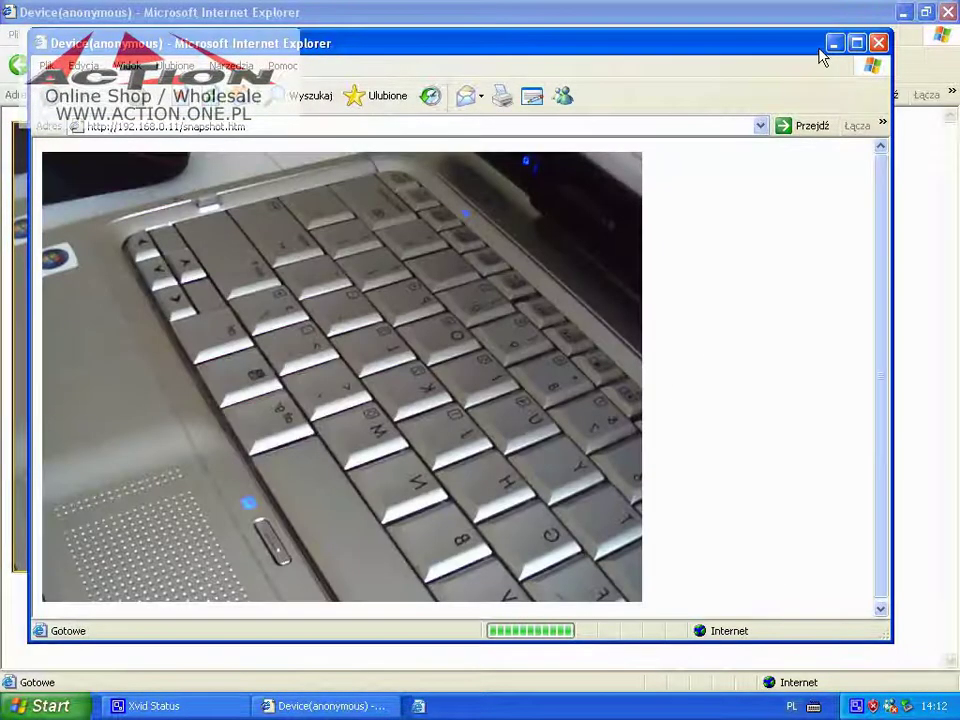
{"action": "left_click", "coordinate": [878, 43]}
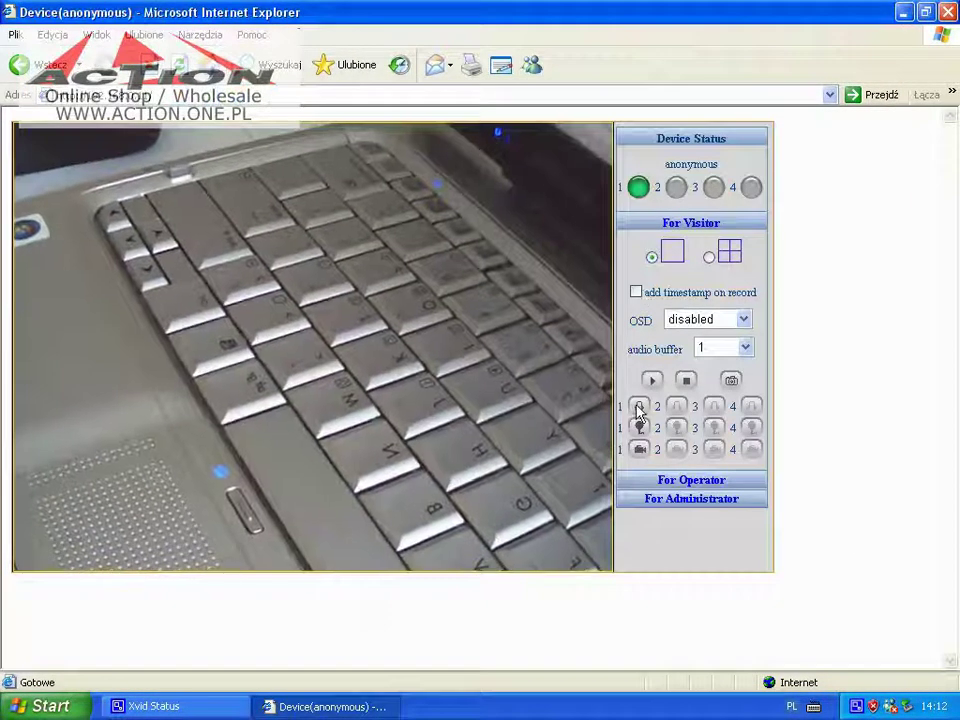
{"action": "left_click", "coordinate": [640, 410]}
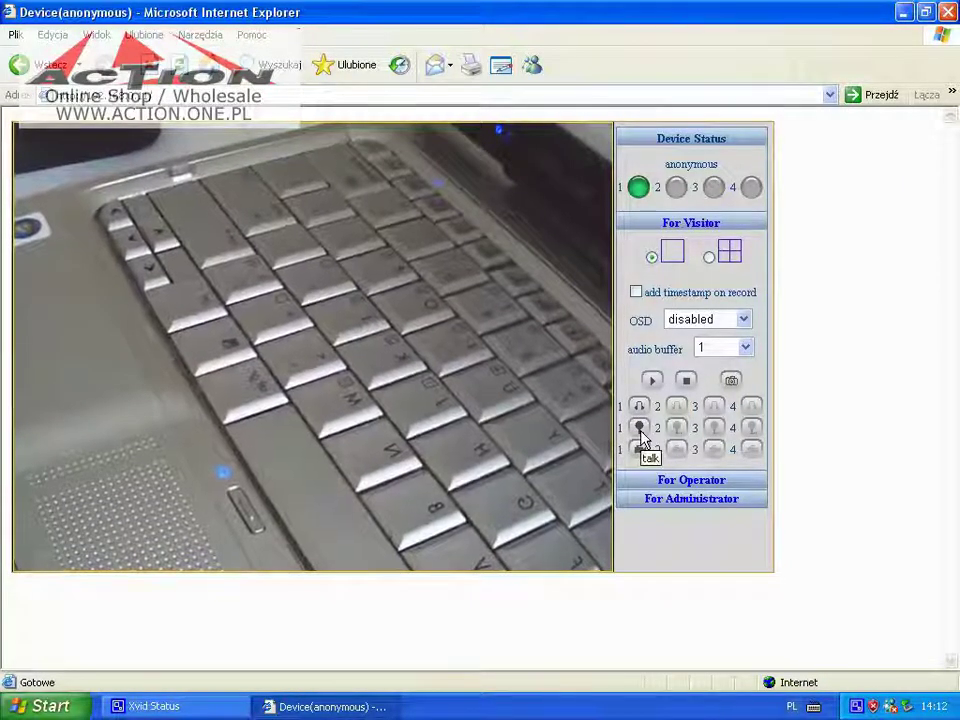
{"action": "left_click", "coordinate": [640, 430]}
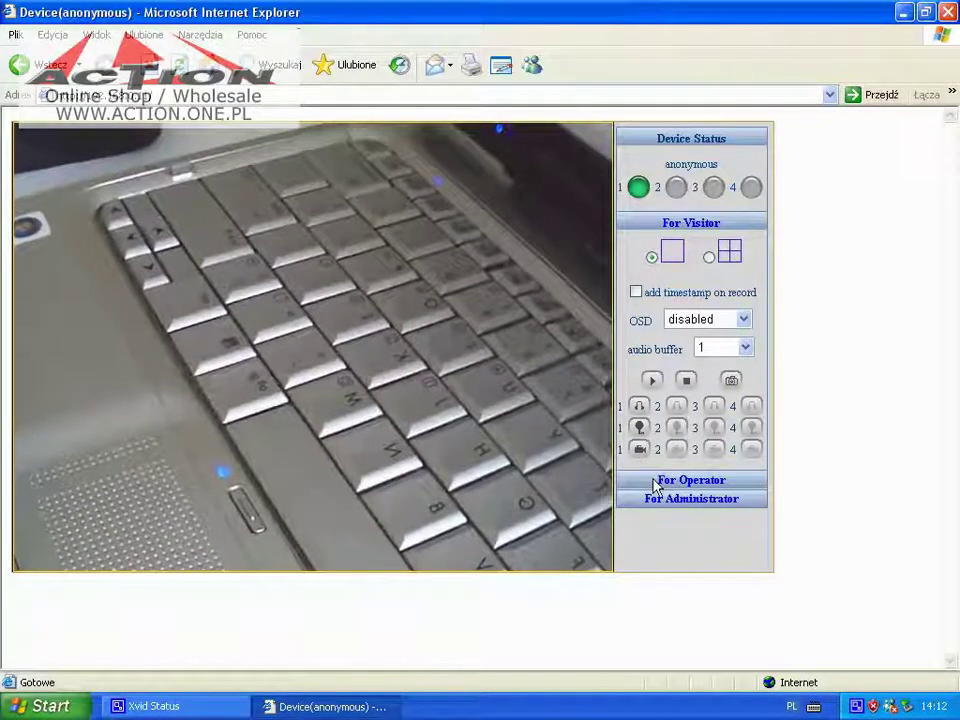
Under For Operator keep 50 HZ and 640*480 resolution, then switch to For Administrator
{"action": "left_click", "coordinate": [668, 481]}
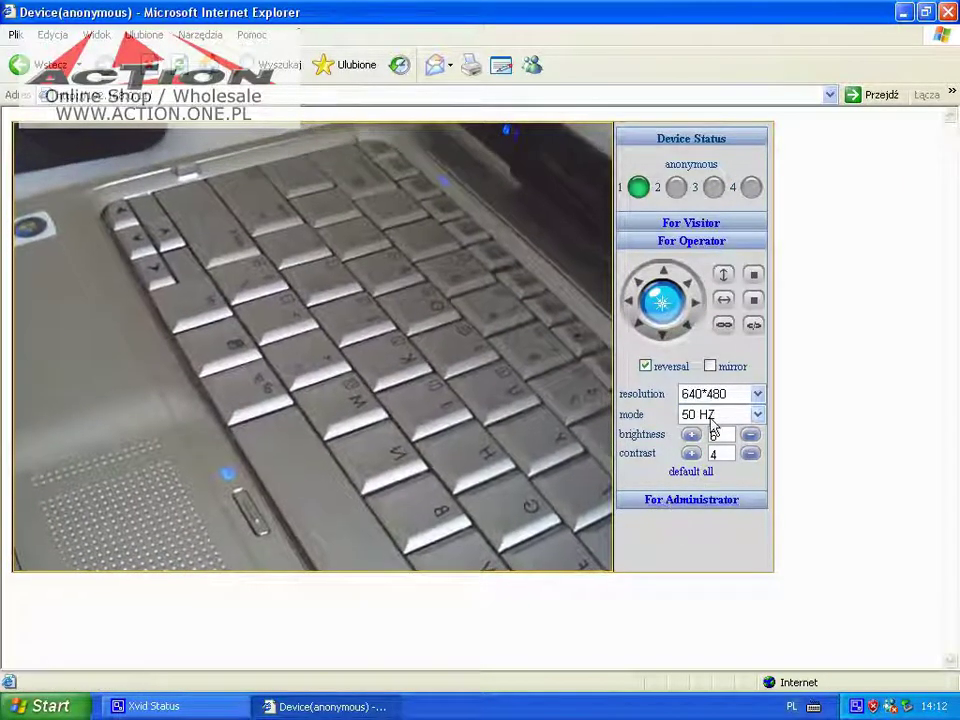
{"action": "left_click", "coordinate": [711, 418]}
{"action": "left_click", "coordinate": [705, 433]}
{"action": "left_click", "coordinate": [715, 394]}
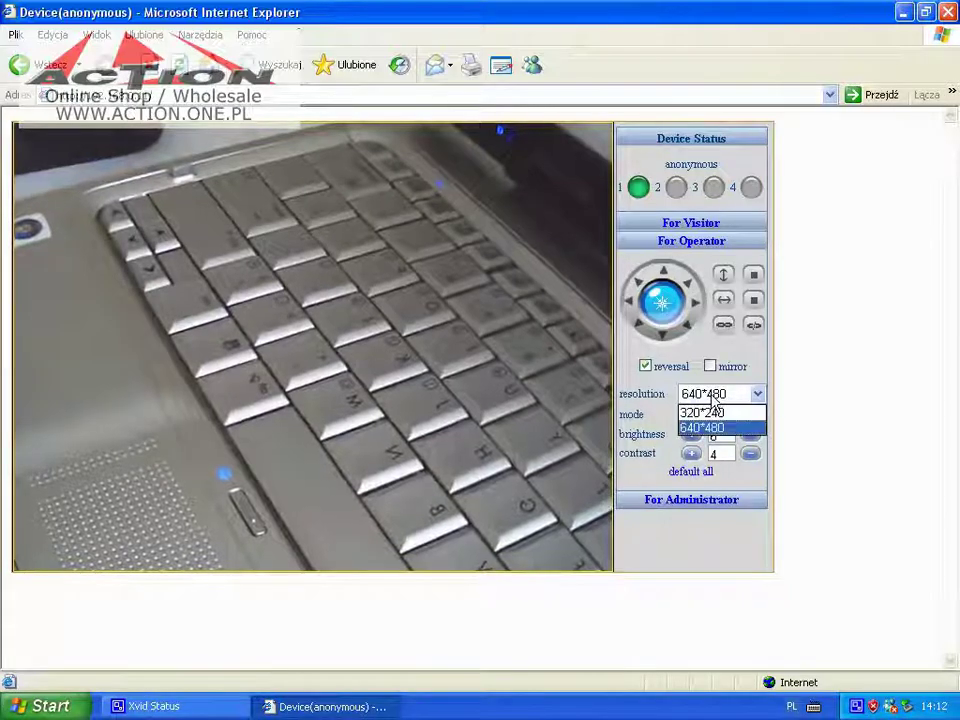
{"action": "left_click", "coordinate": [700, 427]}
{"action": "left_click", "coordinate": [653, 503]}
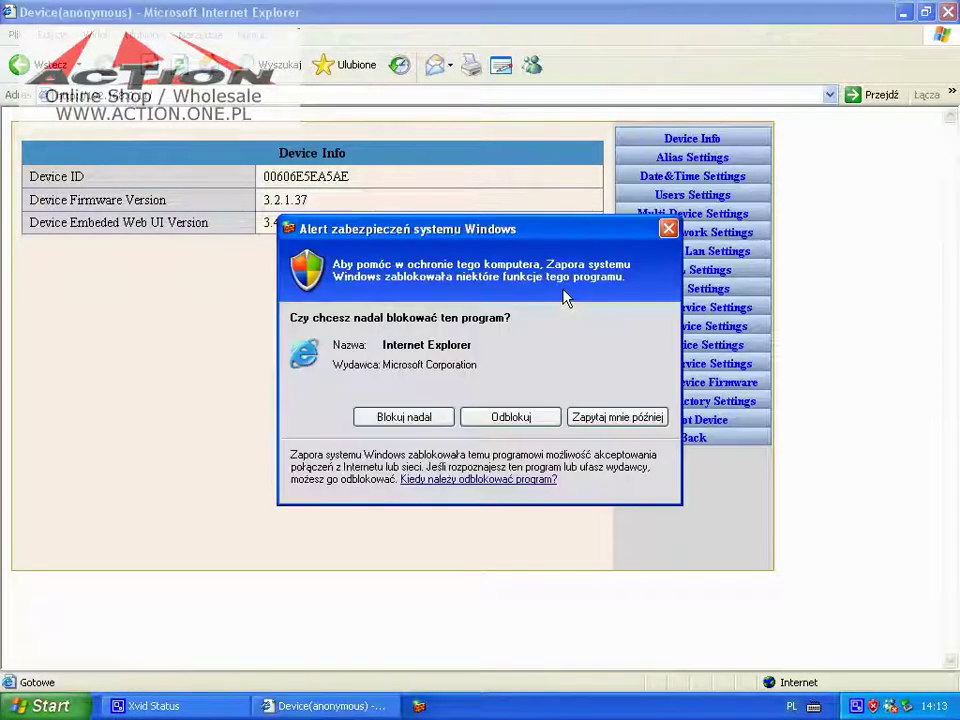
Unblock the browser in Windows Firewall and view Alias Settings, showing the alias anonymous
{"action": "left_click", "coordinate": [507, 418]}
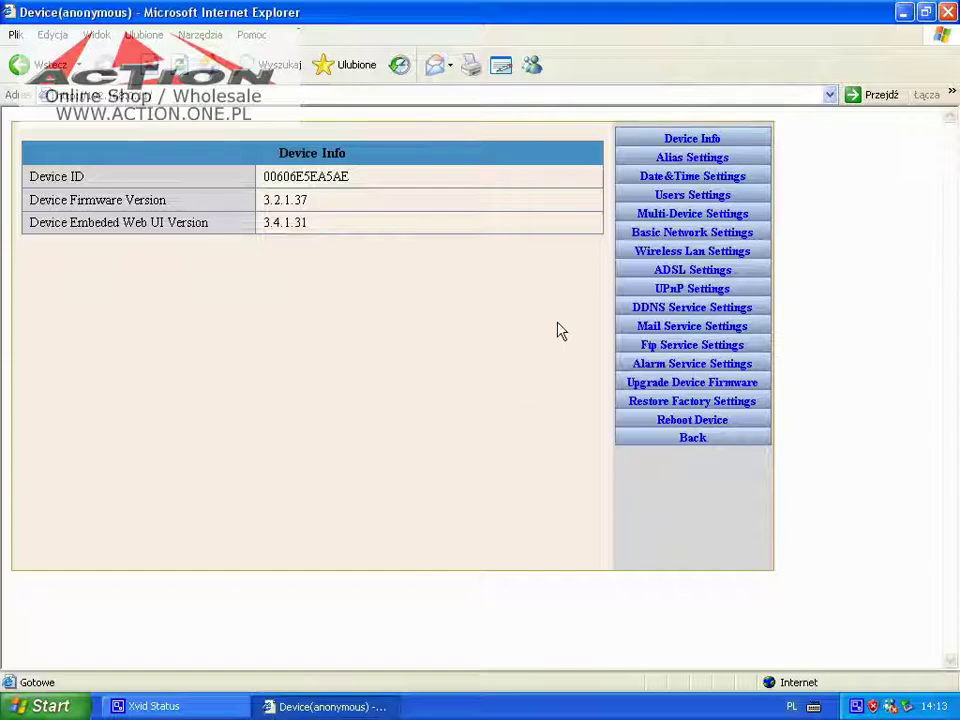
{"action": "left_click", "coordinate": [670, 158]}
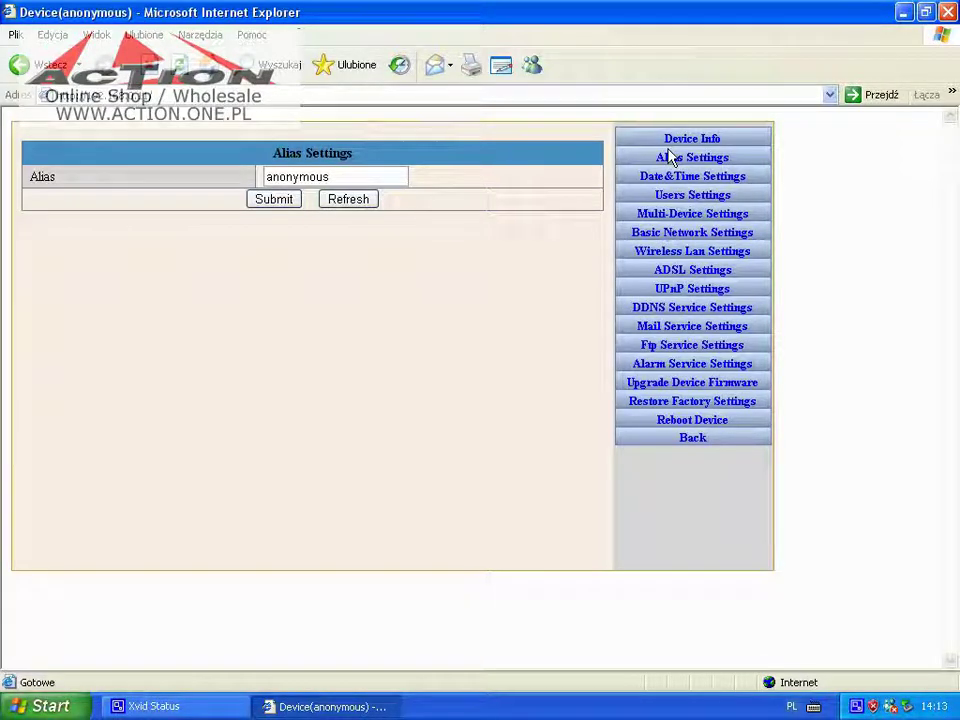
{"action": "left_click", "coordinate": [677, 141]}
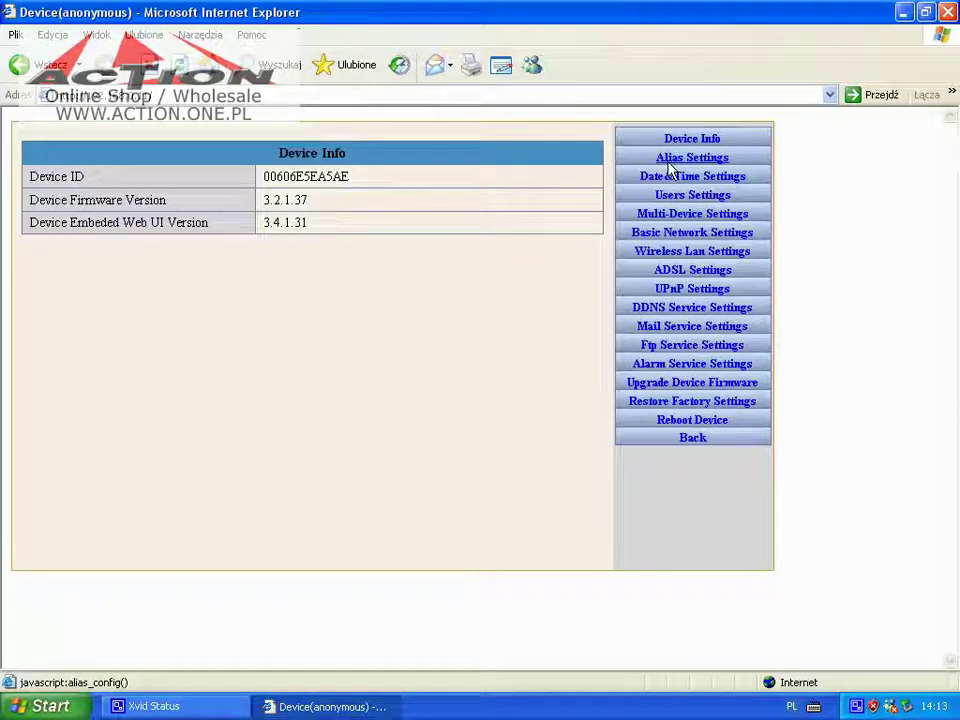
{"action": "left_click", "coordinate": [670, 166]}
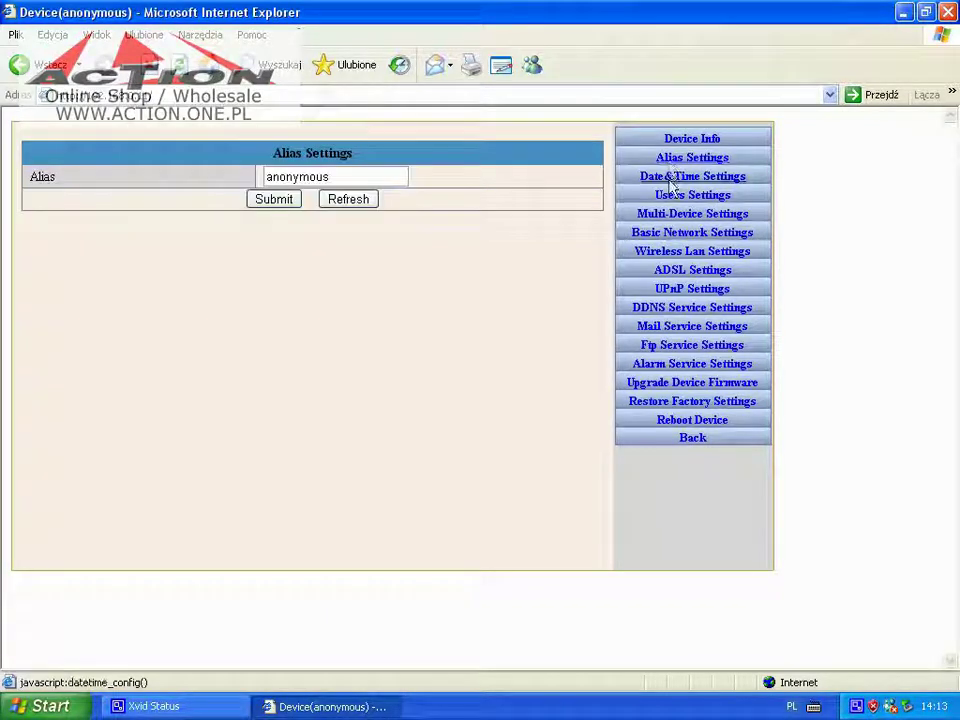
Check the Date&Time and Users pages, keeping the second user as Visitor
{"action": "left_click", "coordinate": [672, 182]}
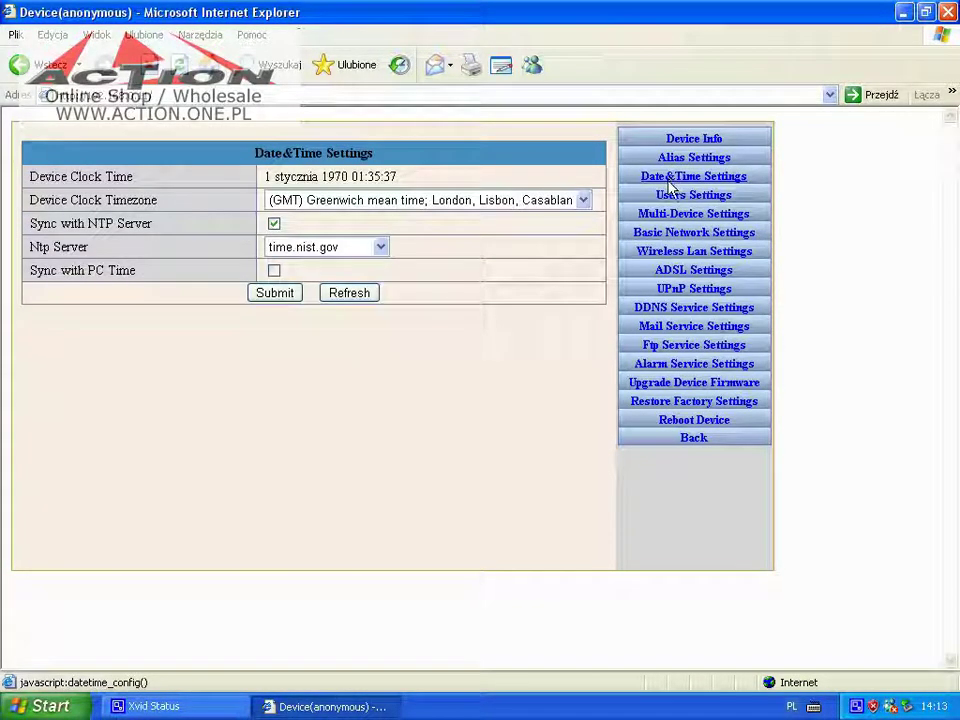
{"action": "left_click", "coordinate": [668, 200]}
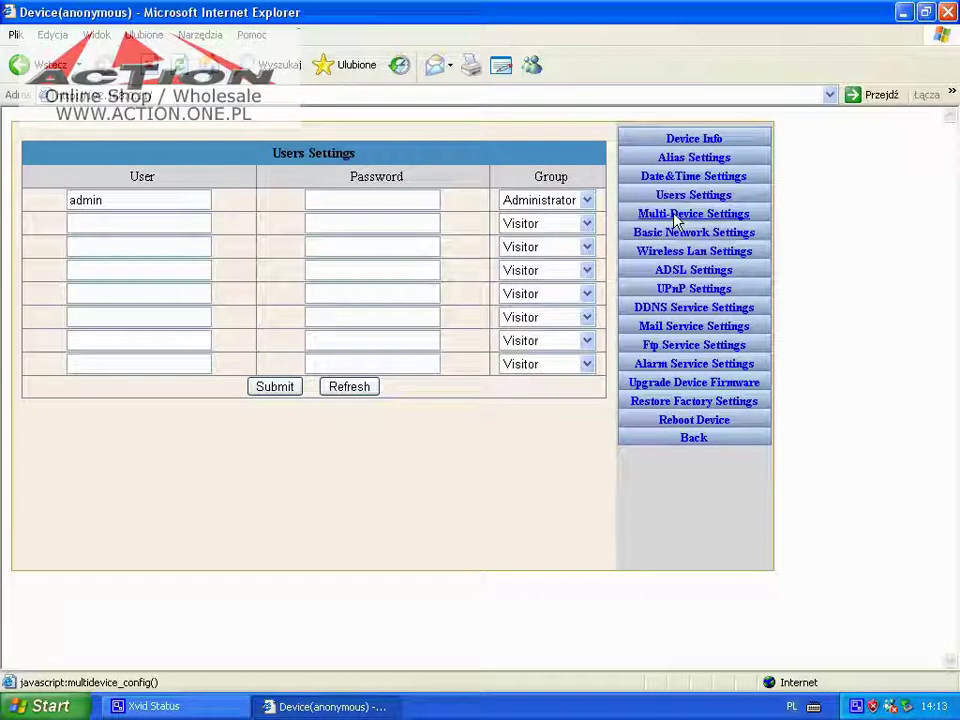
{"action": "left_click", "coordinate": [587, 224]}
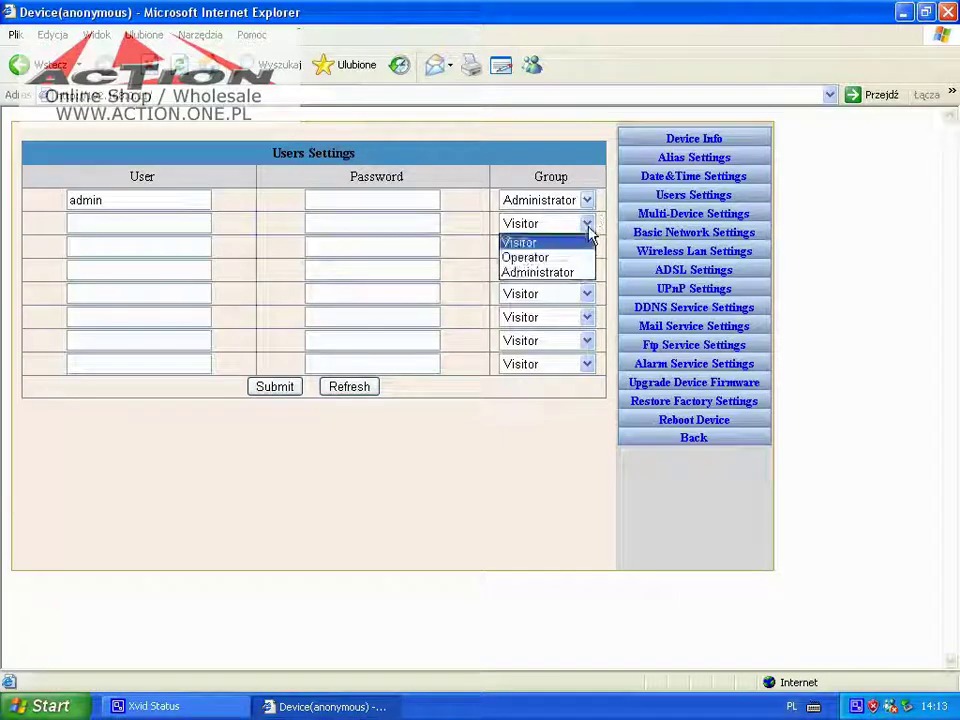
{"action": "left_click", "coordinate": [589, 232]}
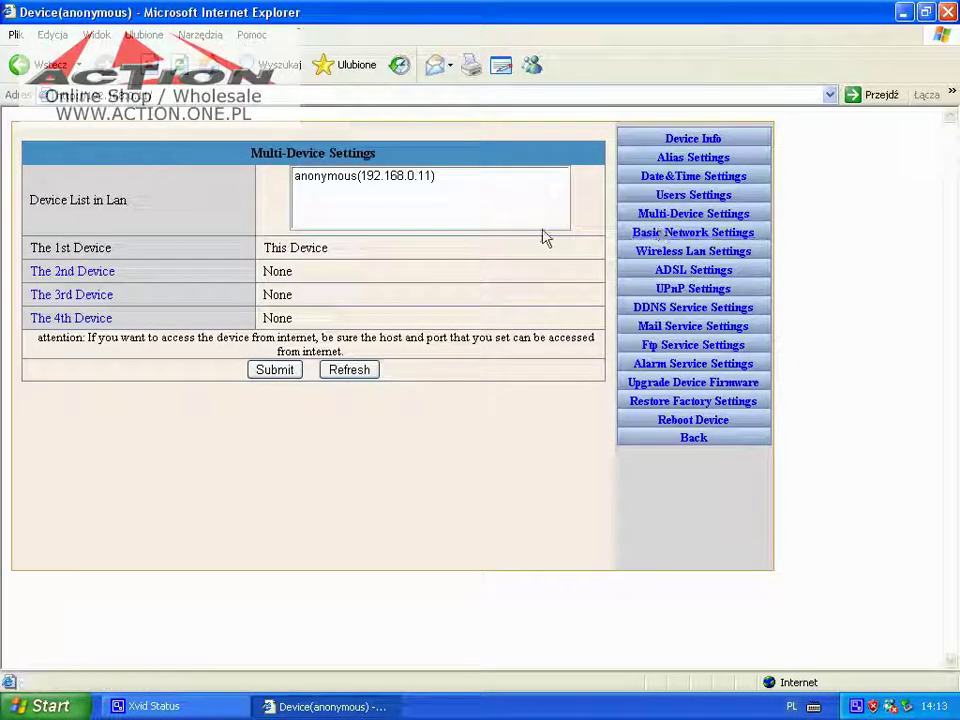
Look over Multi-Device's second-device fields and Basic Network, ending on Wireless Lan Settings
{"action": "left_click", "coordinate": [72, 276]}
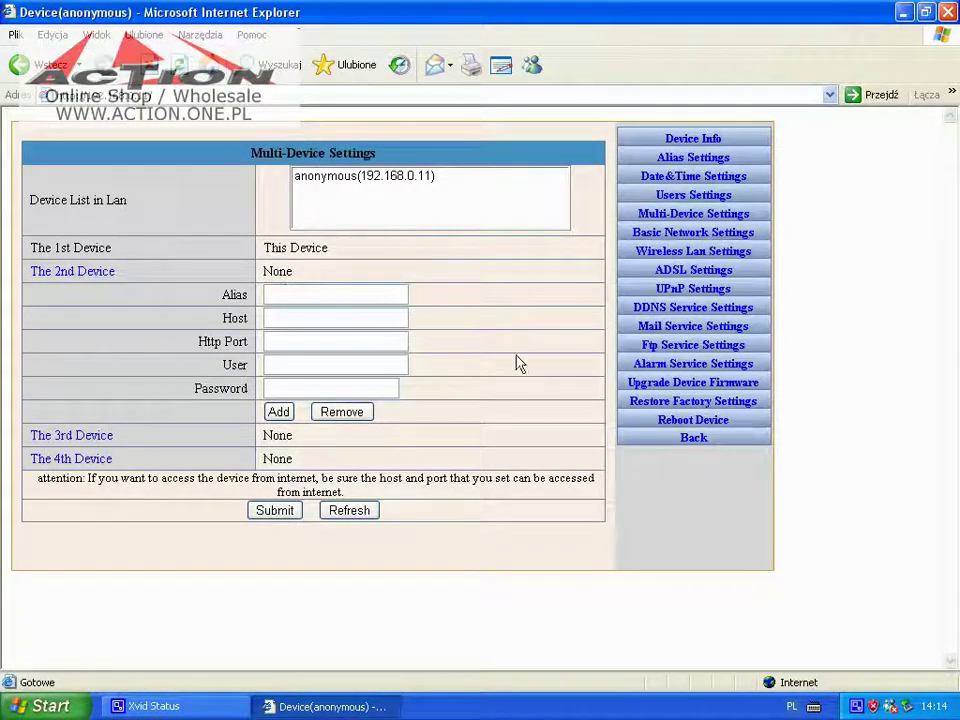
{"action": "left_click", "coordinate": [648, 240]}
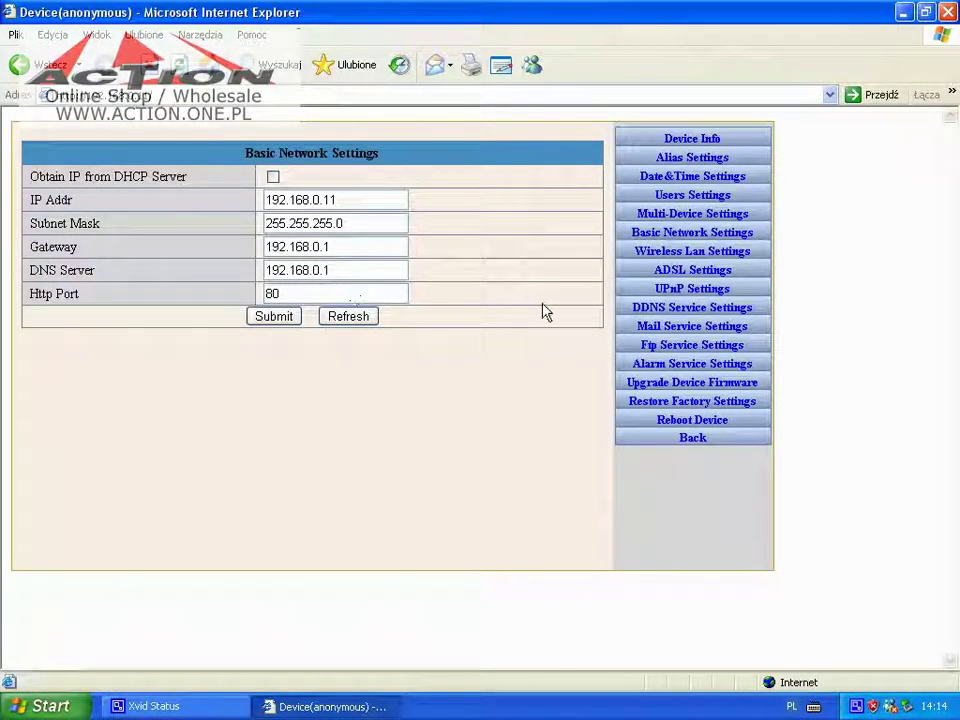
{"action": "left_click", "coordinate": [648, 252]}
Enable wireless LAN and try WEP and the WPA types, settling on WPA2 Personal (TKIP + AES)
{"action": "left_click", "coordinate": [273, 178]}
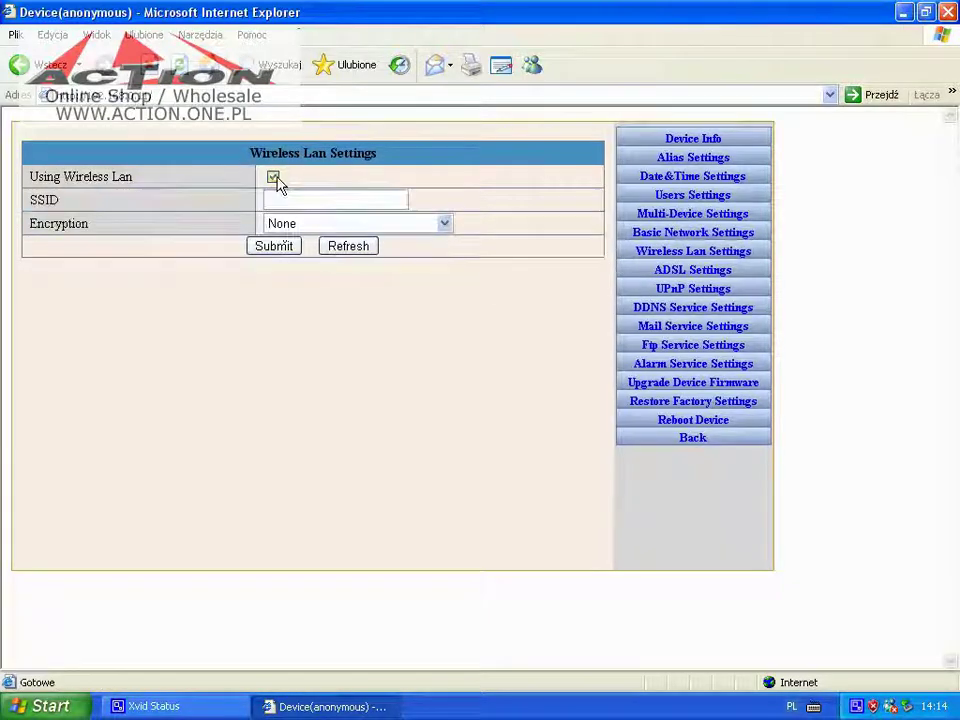
{"action": "left_click", "coordinate": [290, 226]}
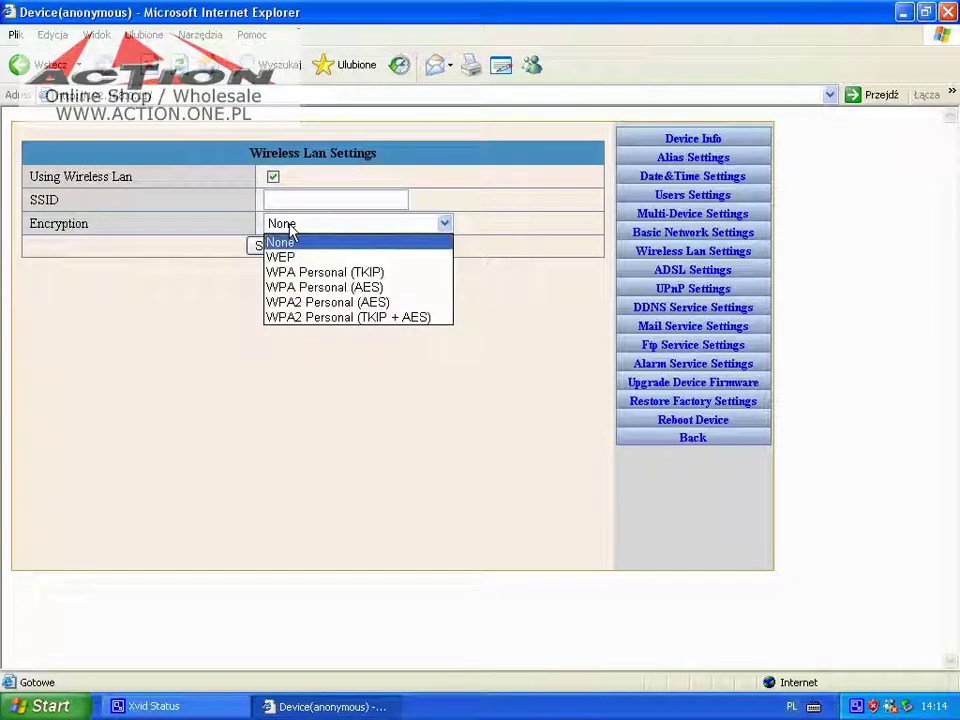
{"action": "left_click", "coordinate": [293, 257]}
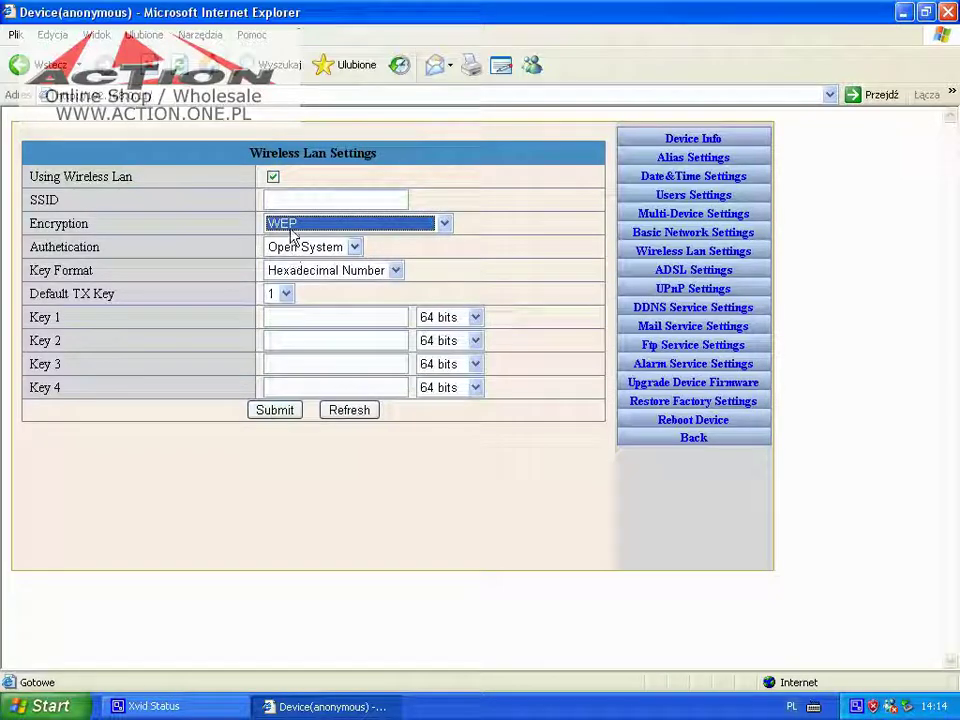
{"action": "left_click", "coordinate": [291, 228]}
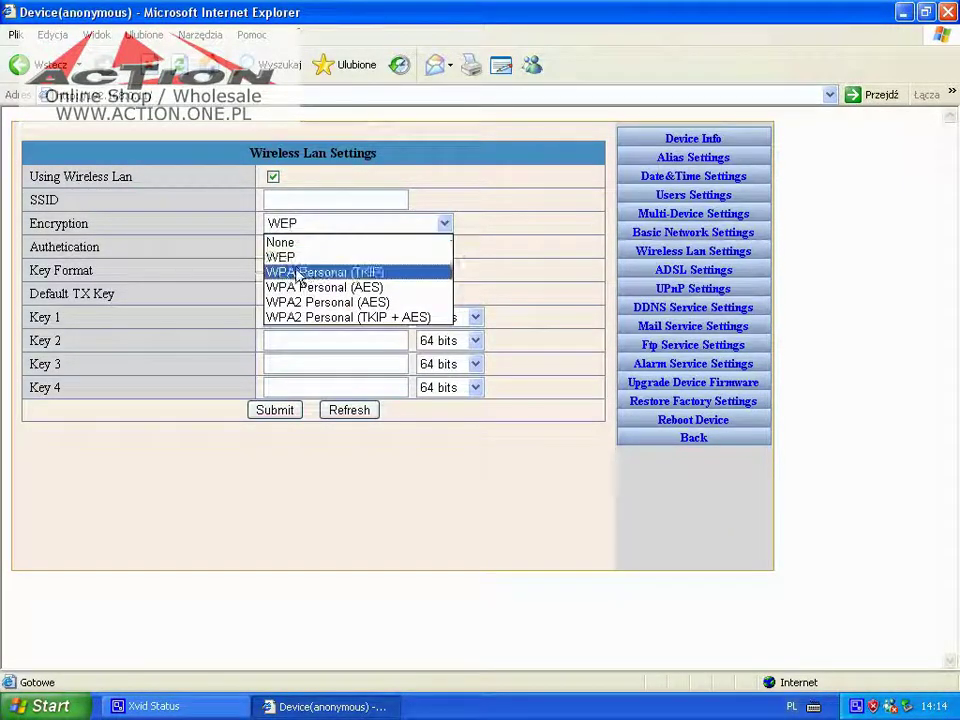
{"action": "left_click", "coordinate": [298, 273]}
{"action": "left_click", "coordinate": [300, 224]}
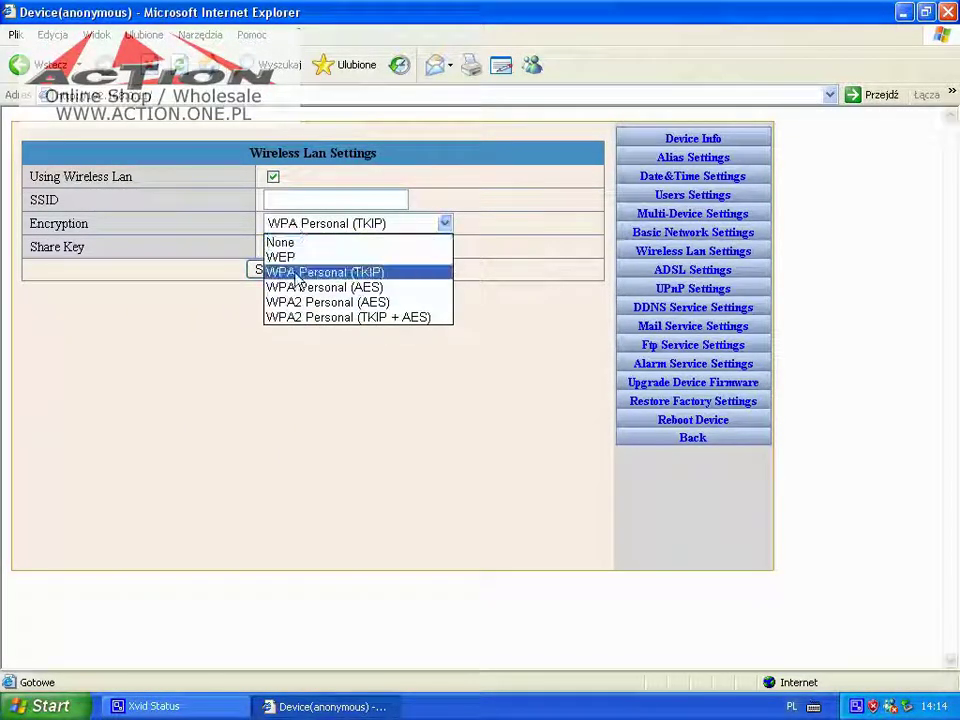
{"action": "left_click", "coordinate": [296, 287]}
{"action": "left_click", "coordinate": [276, 225]}
{"action": "left_click", "coordinate": [276, 301]}
{"action": "left_click", "coordinate": [290, 224]}
{"action": "left_click", "coordinate": [290, 315]}
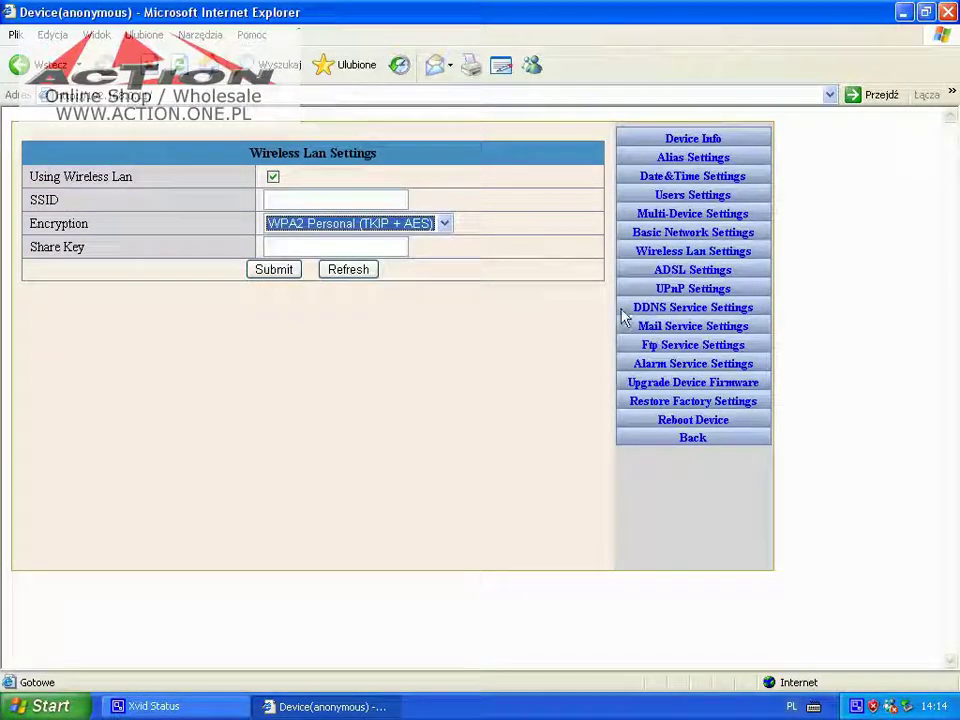
Turn on ADSL dialup and UPnP port mapping
{"action": "left_click", "coordinate": [670, 276]}
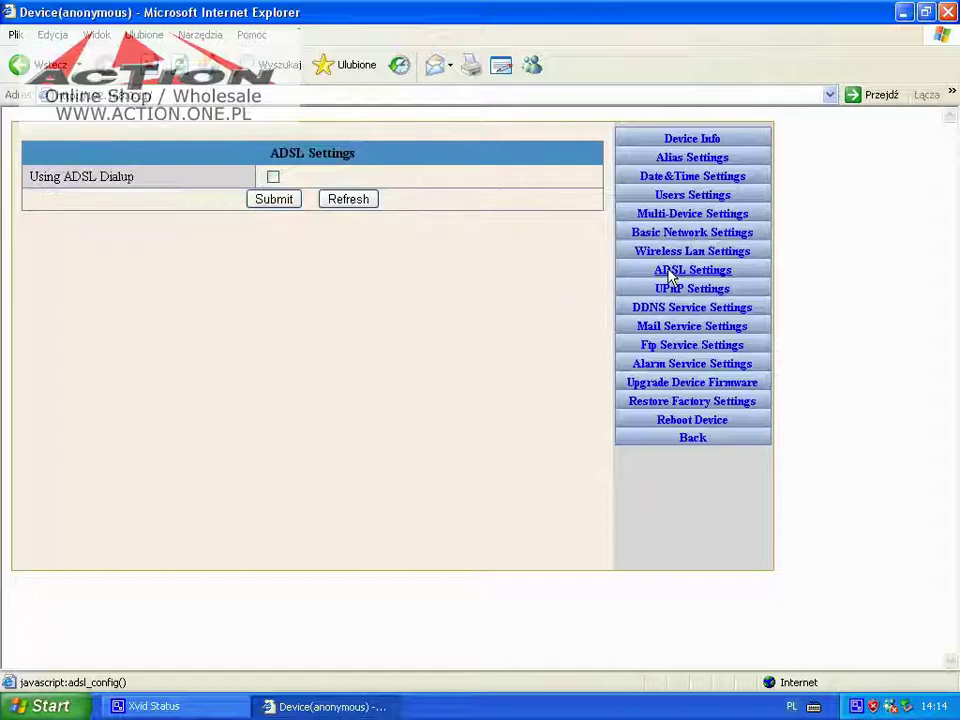
{"action": "left_click", "coordinate": [273, 177]}
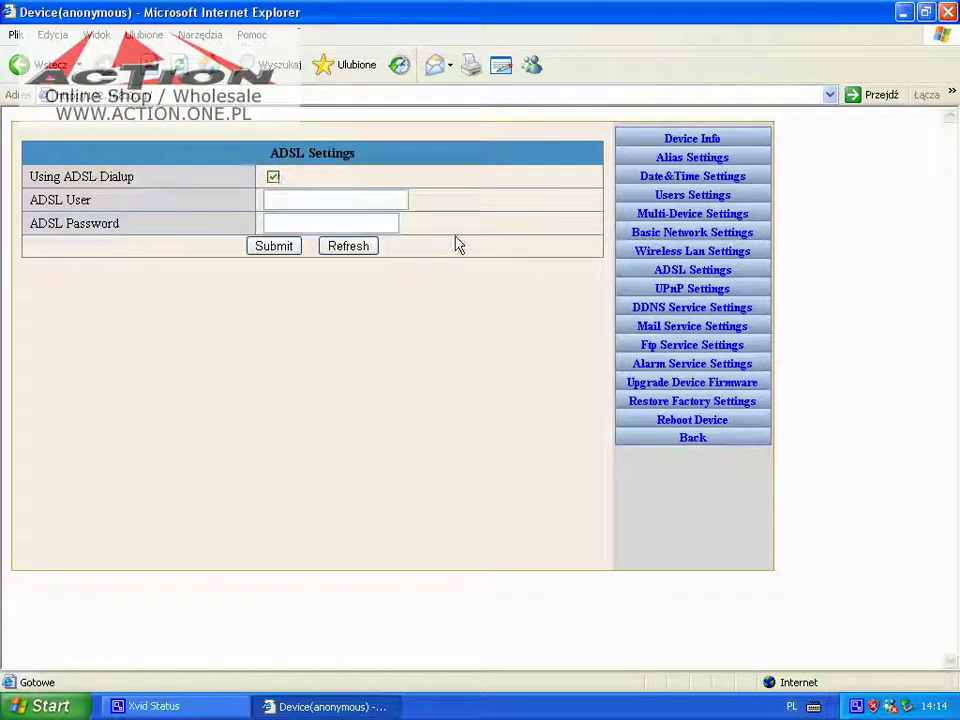
{"action": "left_click", "coordinate": [665, 290]}
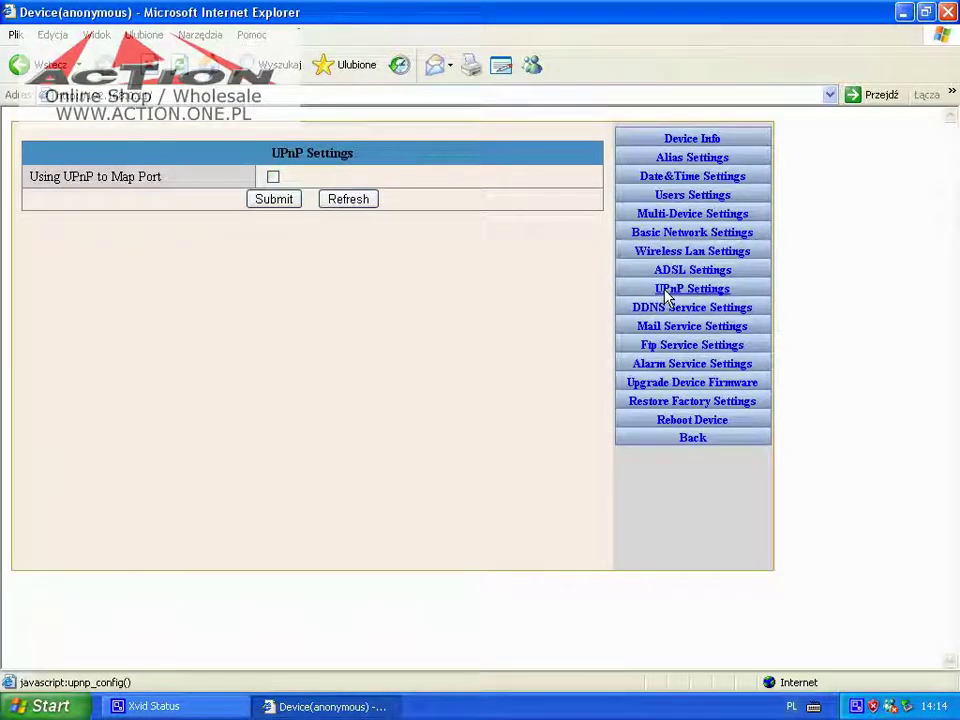
{"action": "left_click", "coordinate": [273, 177]}
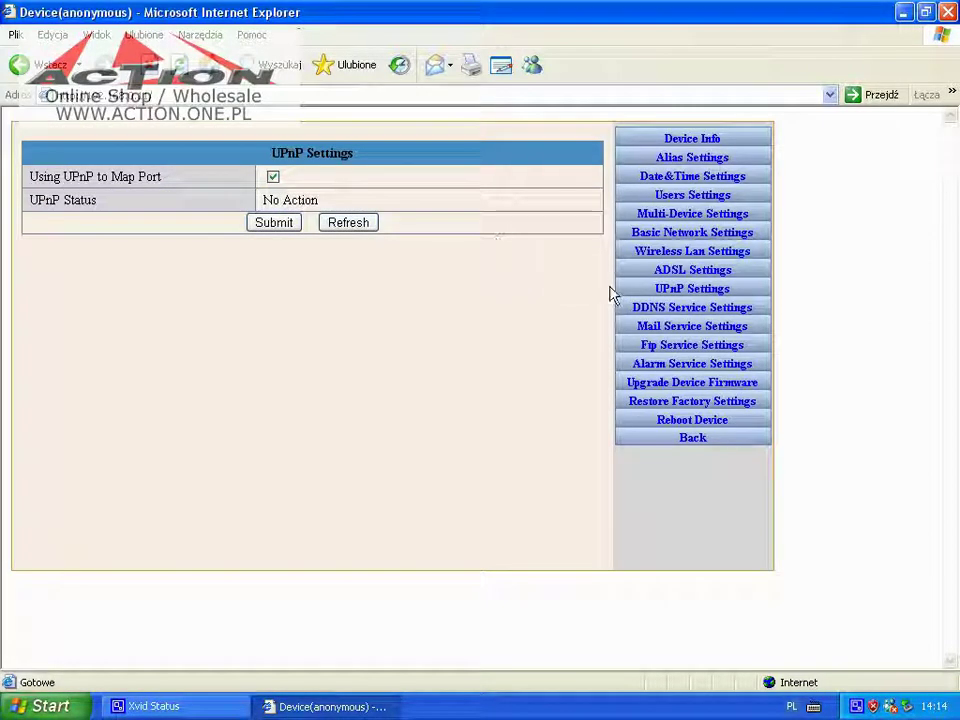
Set the DDNS service provider to DynDns.org(dyndns)
{"action": "left_click", "coordinate": [656, 307]}
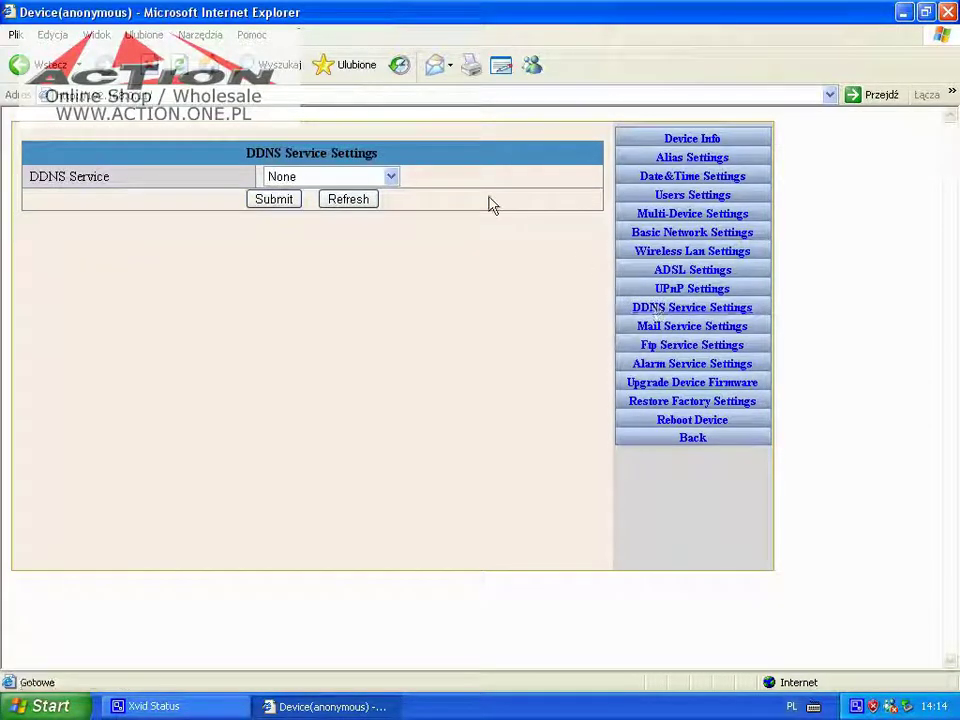
{"action": "left_click", "coordinate": [391, 176]}
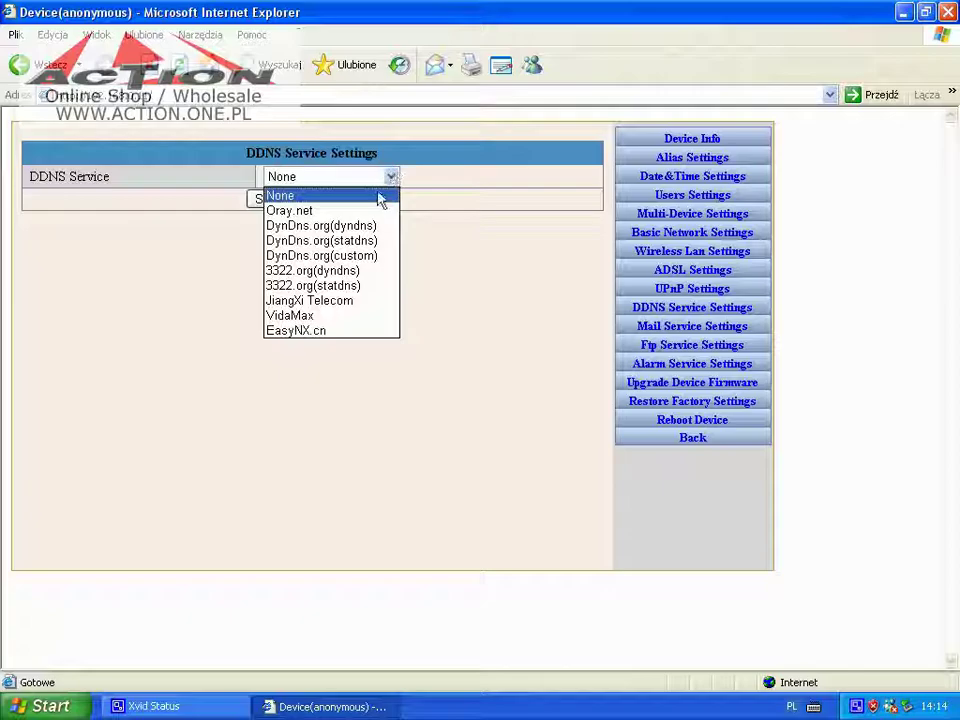
{"action": "left_click", "coordinate": [322, 225]}
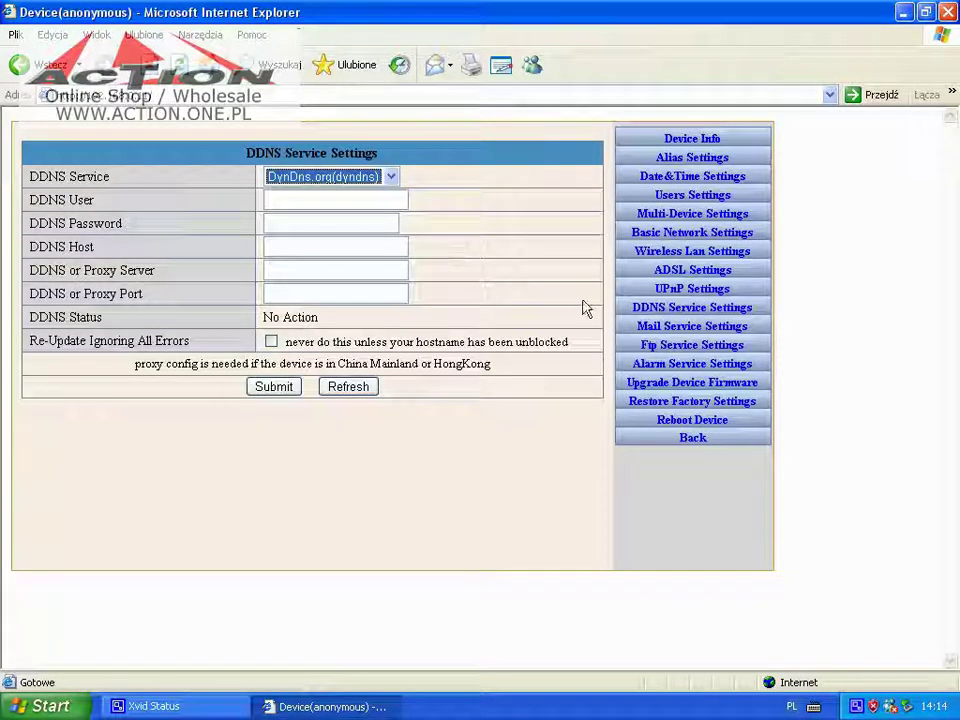
In mail settings, leave SMTP authentication off and enable reporting the internet IP by mail
{"action": "left_click", "coordinate": [648, 330]}
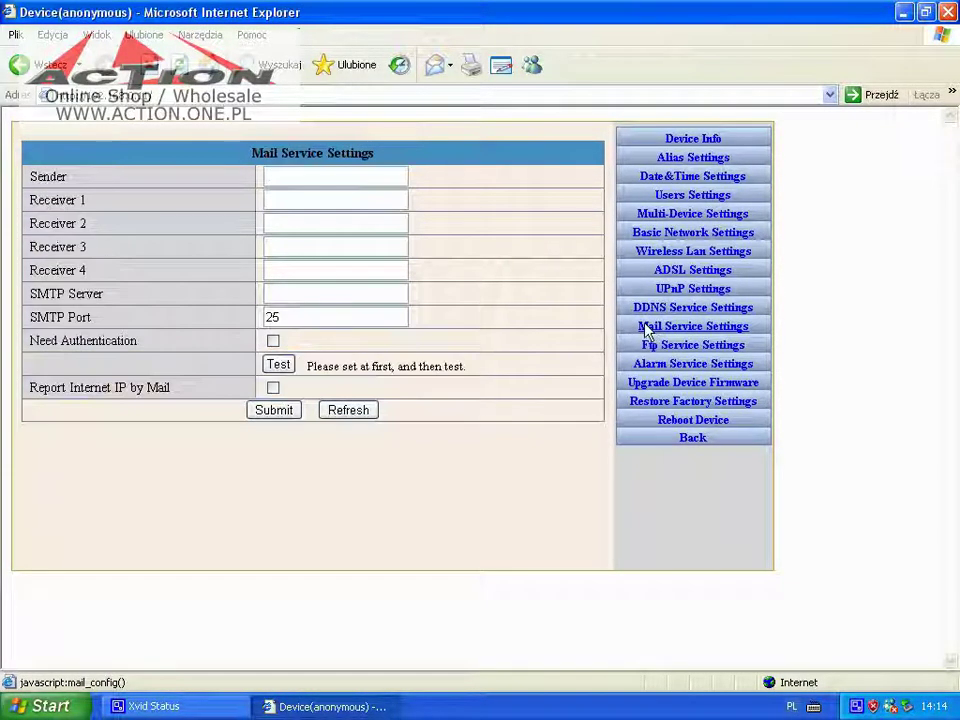
{"action": "left_click", "coordinate": [276, 344]}
{"action": "left_click", "coordinate": [275, 345]}
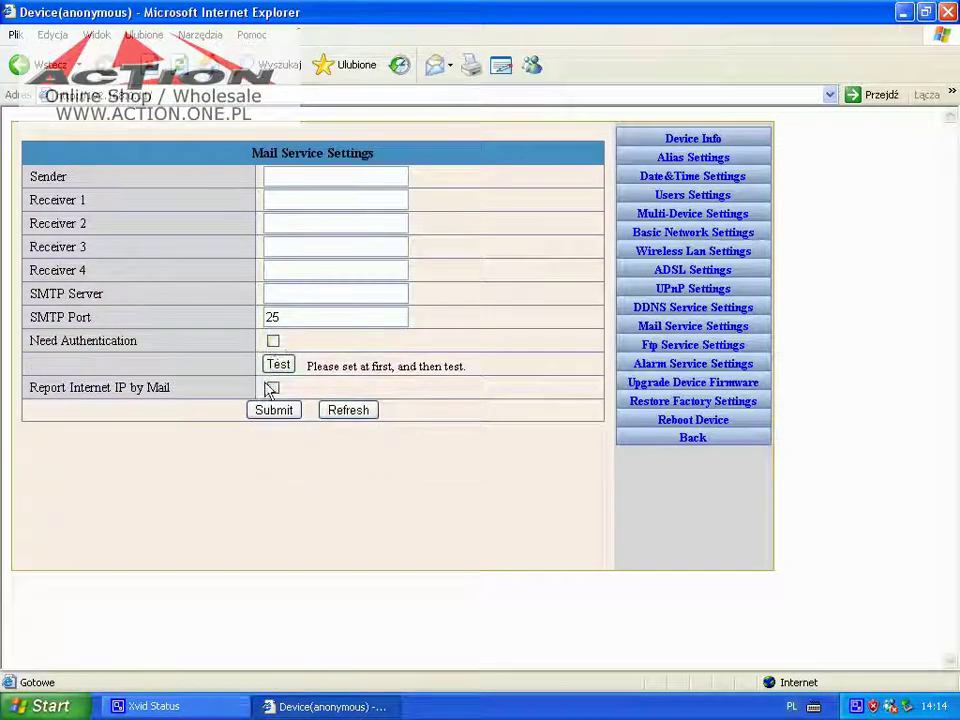
{"action": "left_click", "coordinate": [273, 389]}
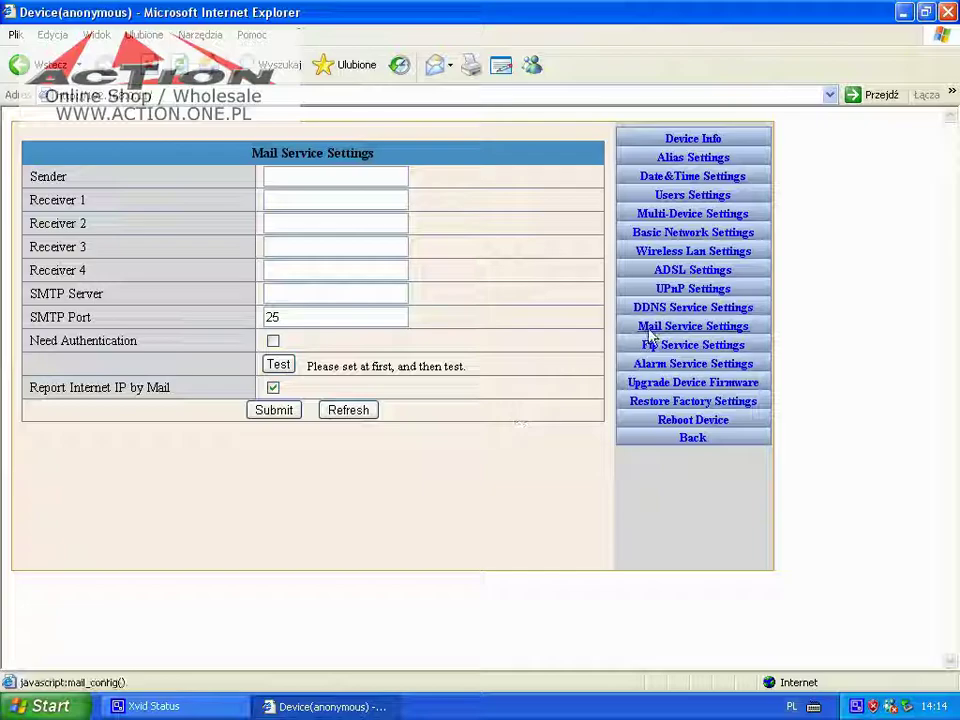
Enable Upload Image Now for FTP and select the upload interval value of 0
{"action": "left_click", "coordinate": [648, 345]}
{"action": "left_click", "coordinate": [273, 341]}
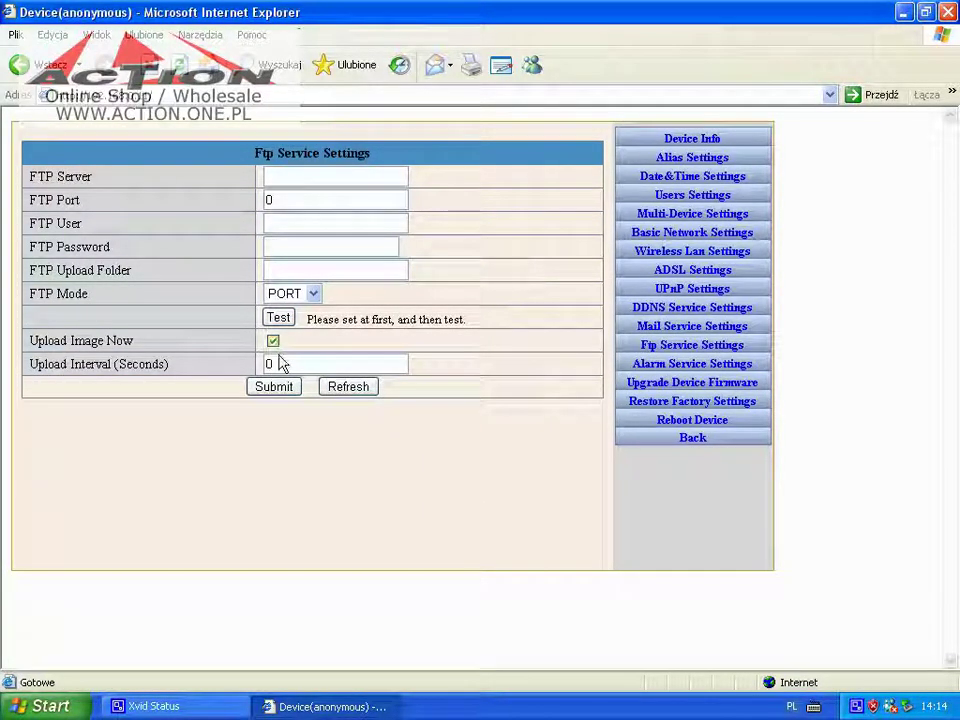
{"action": "double_click", "coordinate": [283, 365]}
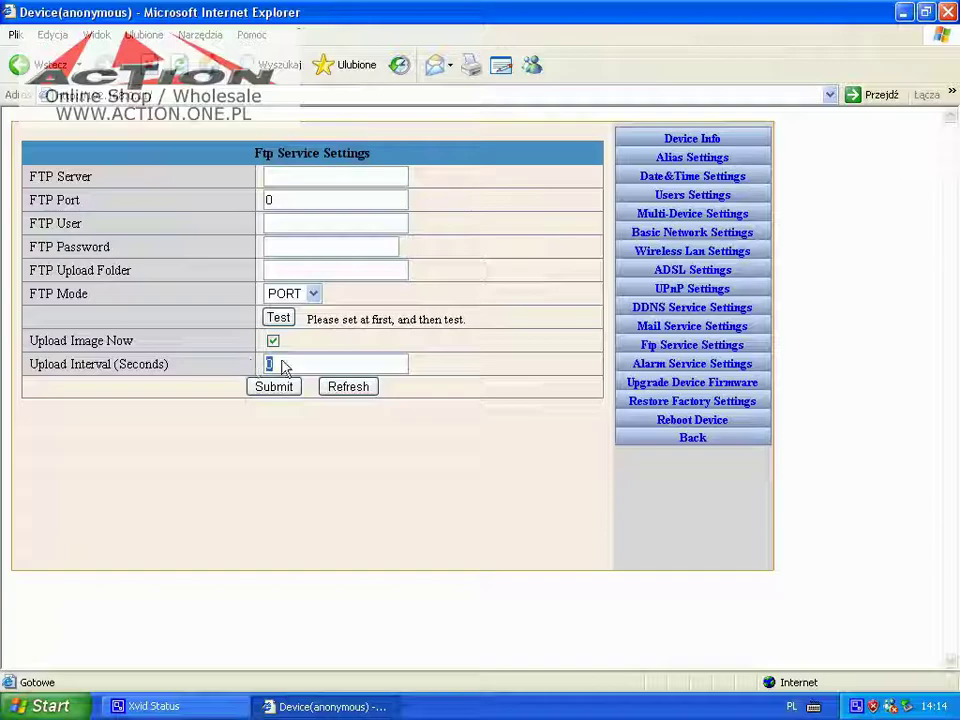
Arm motion detection at sensitivity 10 with IO linkage, mail and image upload on alarm
{"action": "left_click", "coordinate": [656, 366]}
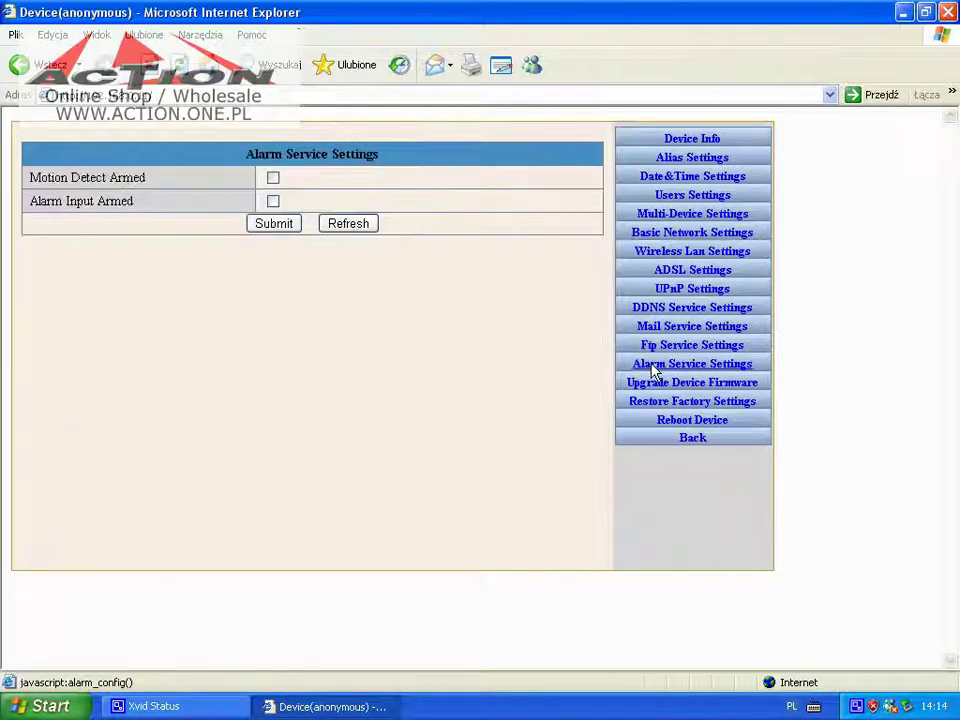
{"action": "left_click", "coordinate": [272, 179]}
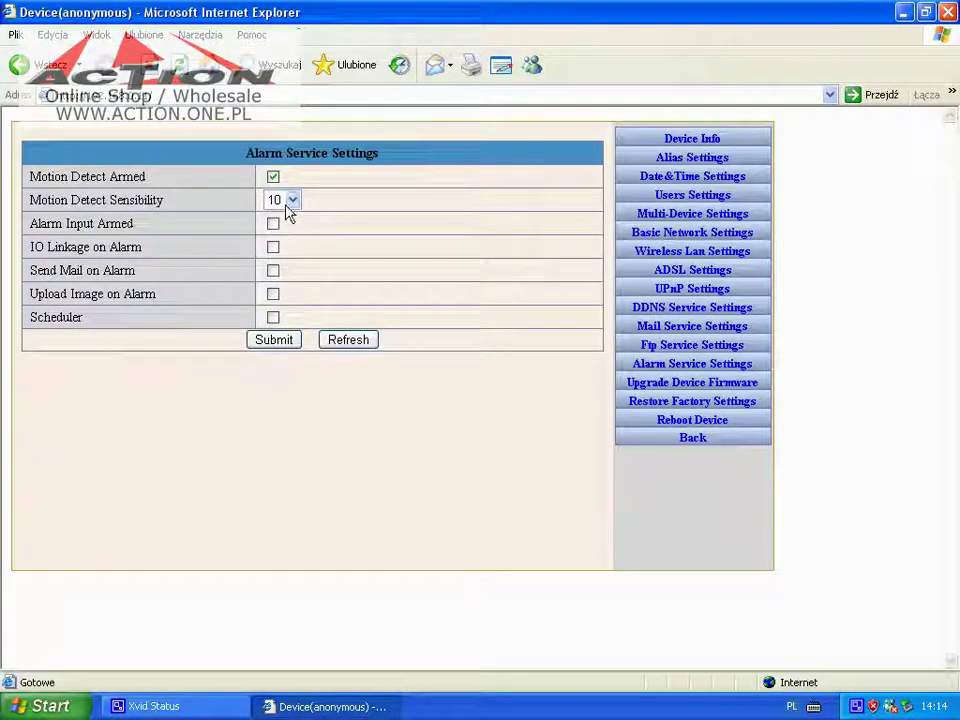
{"action": "left_click", "coordinate": [291, 201]}
{"action": "left_click", "coordinate": [291, 201]}
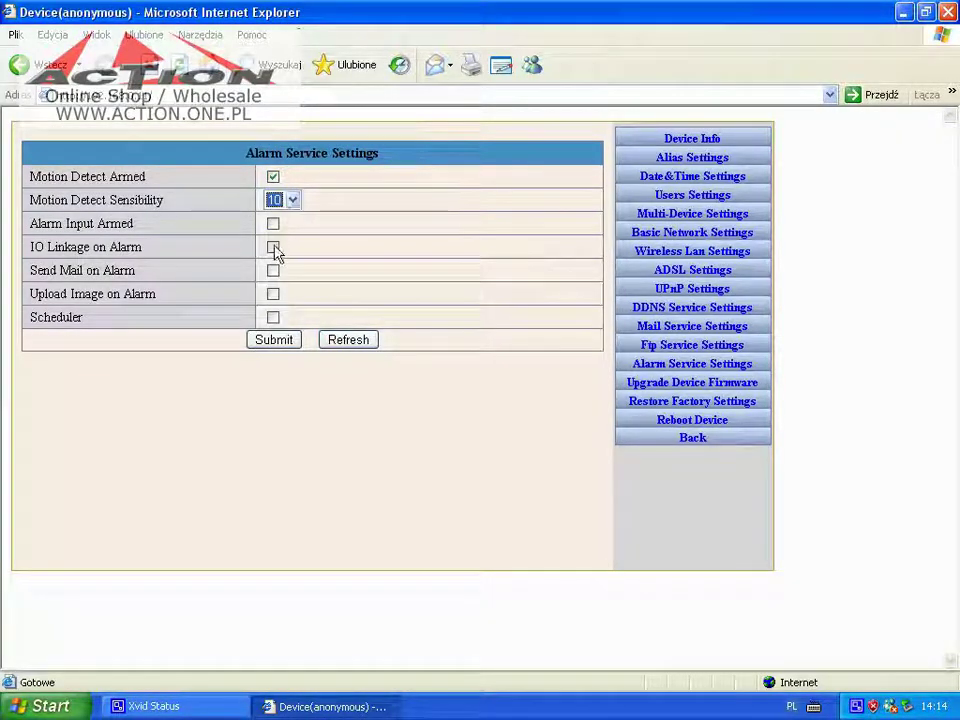
{"action": "left_click", "coordinate": [274, 229]}
{"action": "left_click", "coordinate": [273, 270]}
{"action": "left_click", "coordinate": [273, 293]}
Enable the scheduler marking Sunday 8 and Monday 9, then switch from motion detection to alarm input
{"action": "left_click", "coordinate": [273, 339]}
{"action": "left_click", "coordinate": [247, 377]}
{"action": "left_click", "coordinate": [280, 391]}
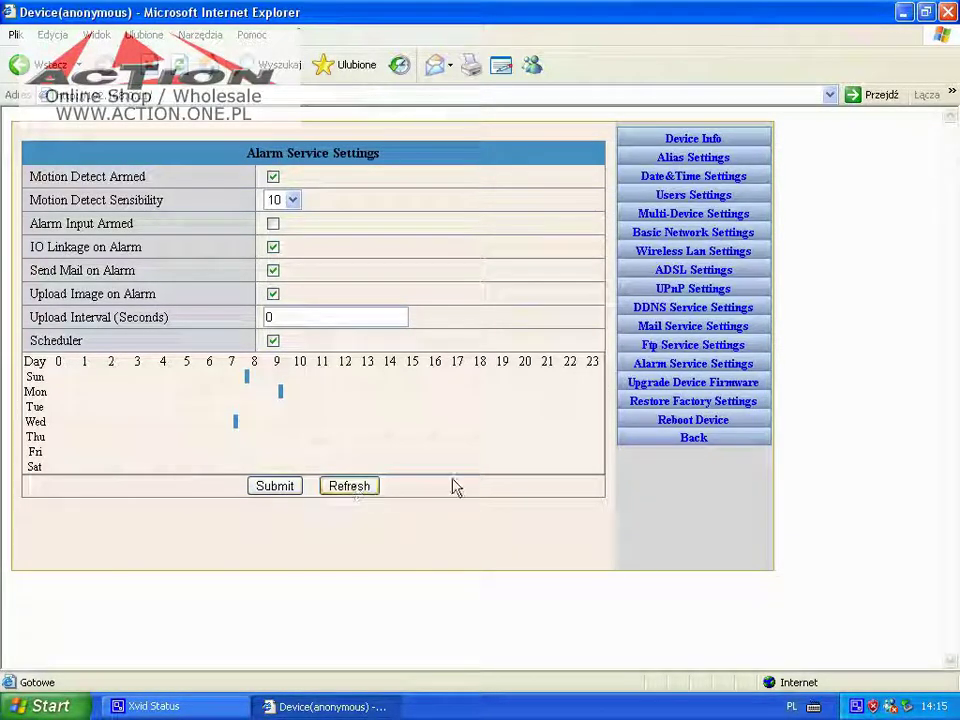
{"action": "left_click", "coordinate": [274, 178]}
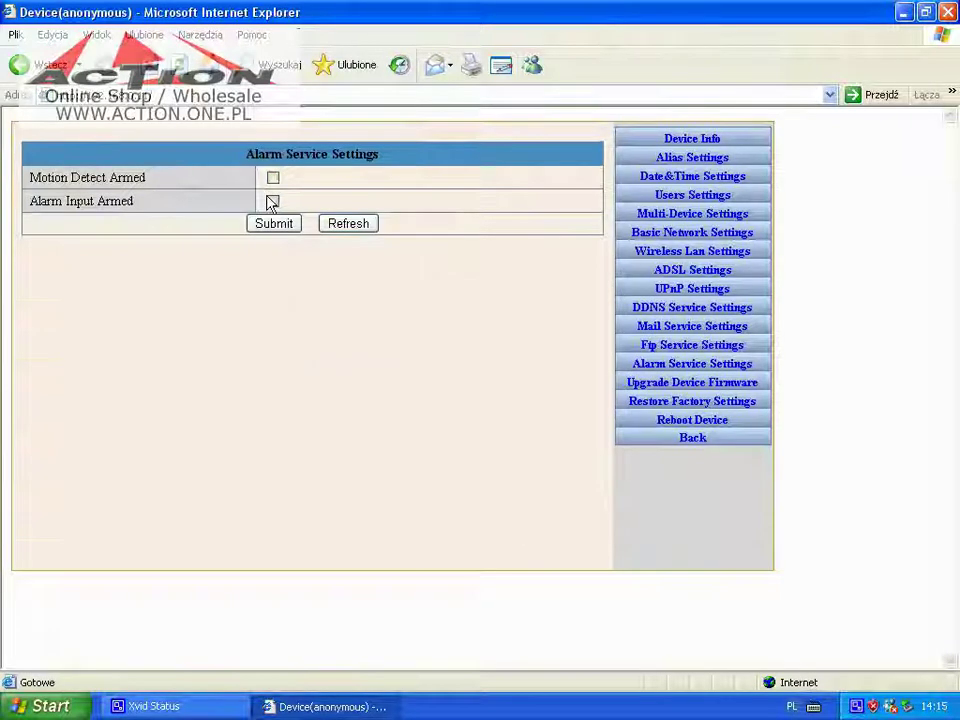
{"action": "left_click", "coordinate": [272, 202]}
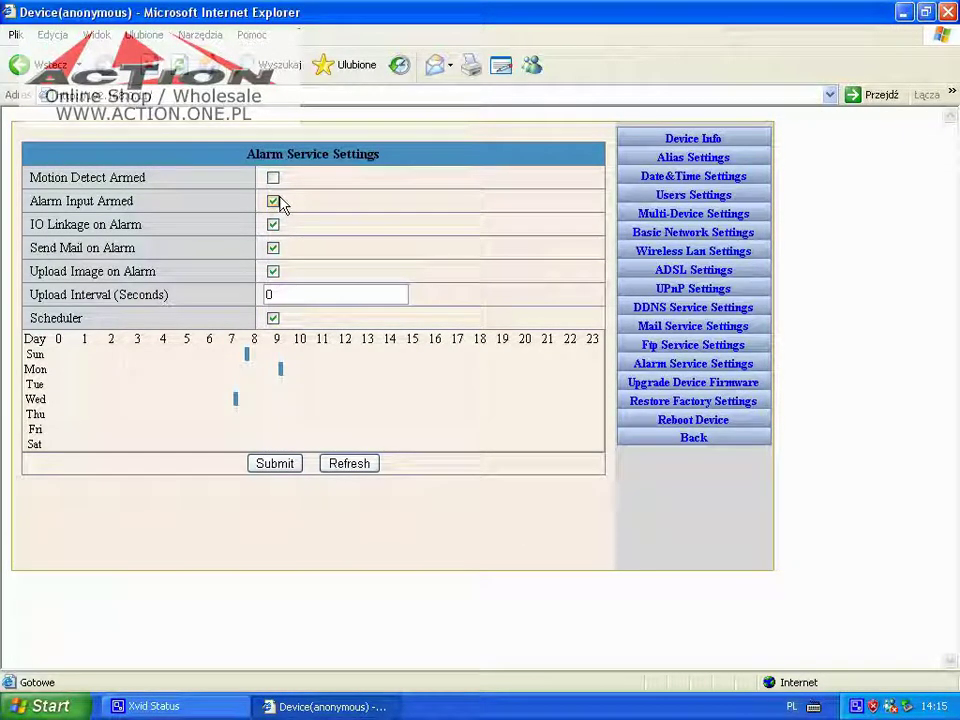
View the Upgrade Device Firmware page, return to live video, then close the browser
{"action": "left_click", "coordinate": [650, 386]}
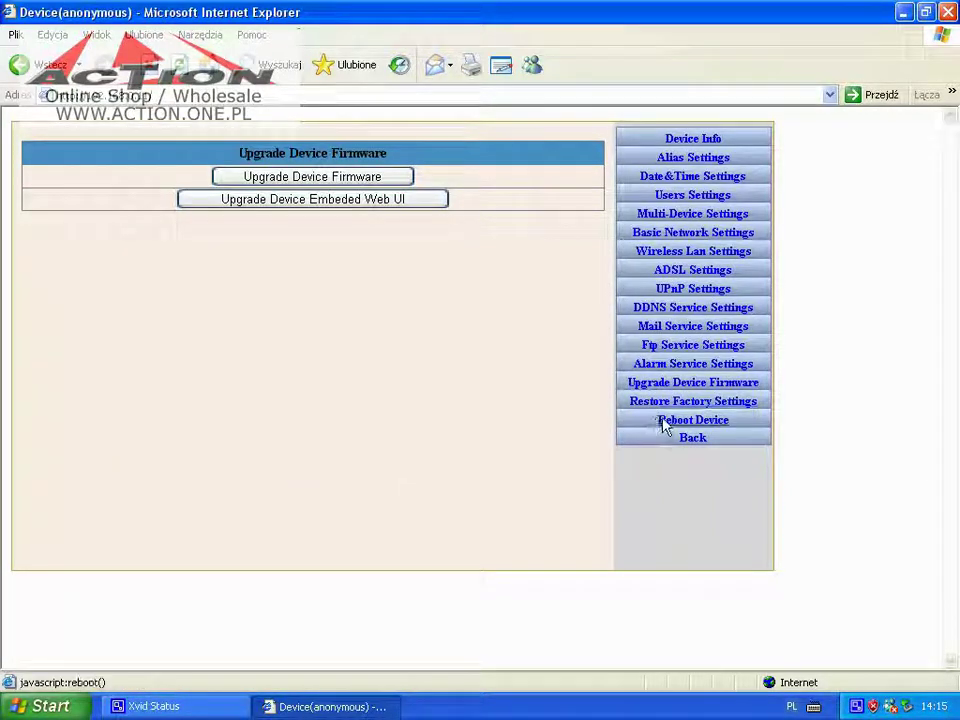
{"action": "left_click", "coordinate": [687, 441]}
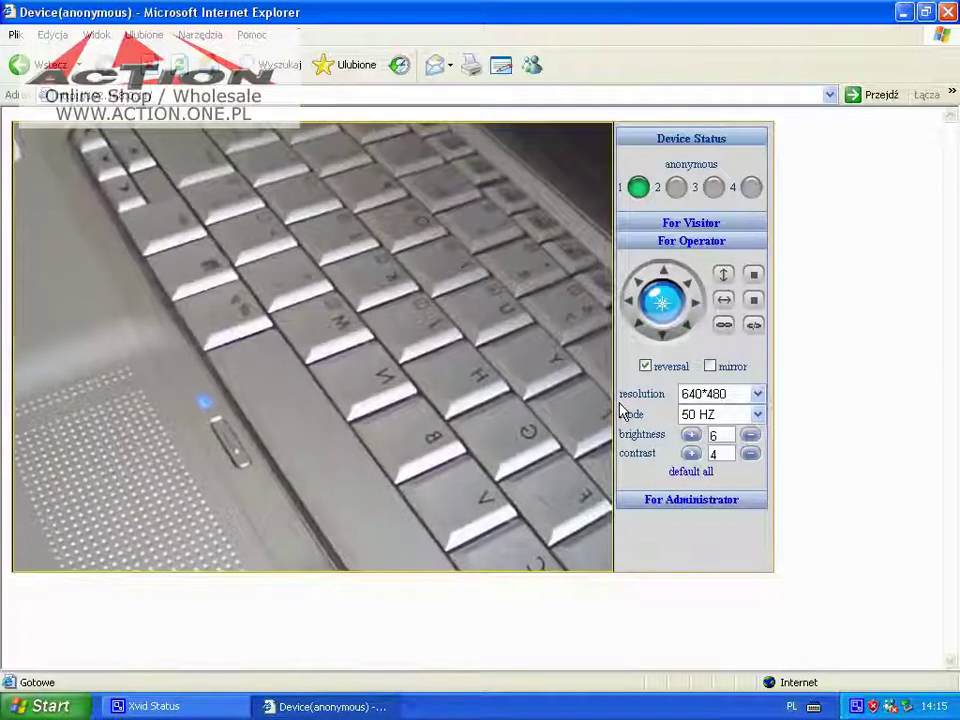
{"action": "left_click", "coordinate": [945, 14]}
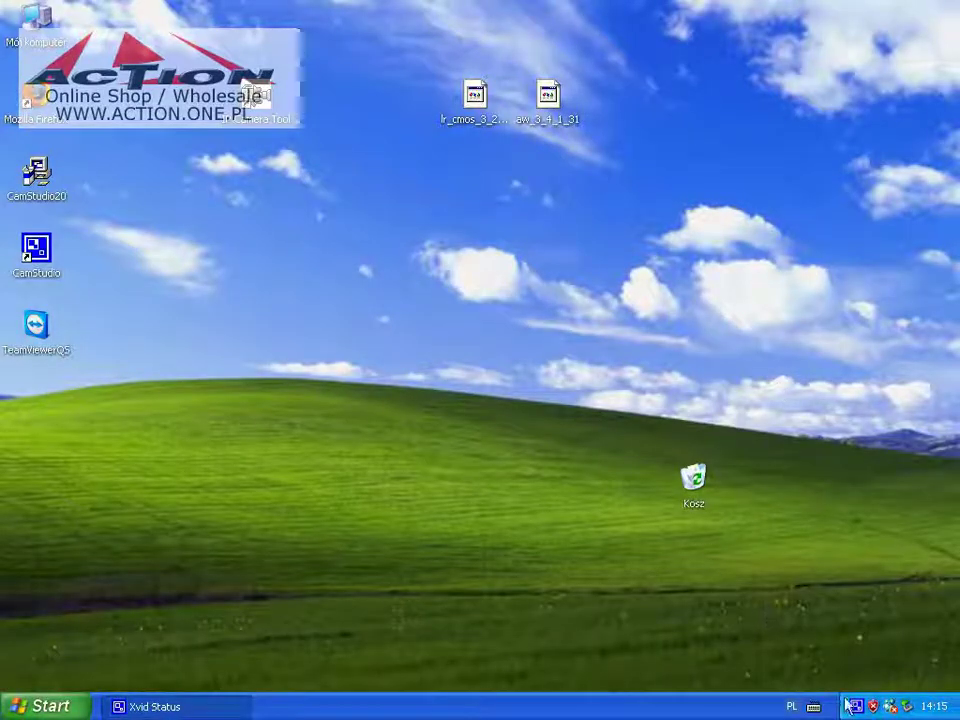